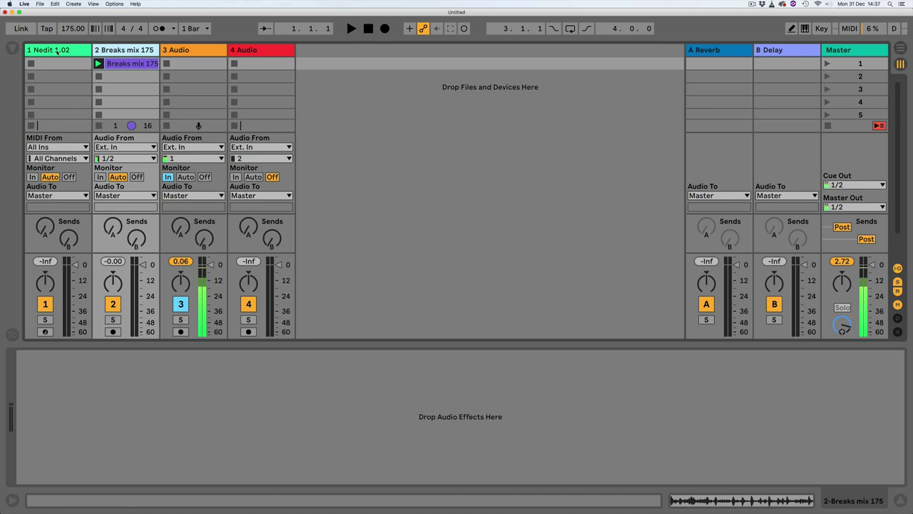
# Select track 1 to display its Nedit 1.02 device.
pyautogui.click(56, 51)
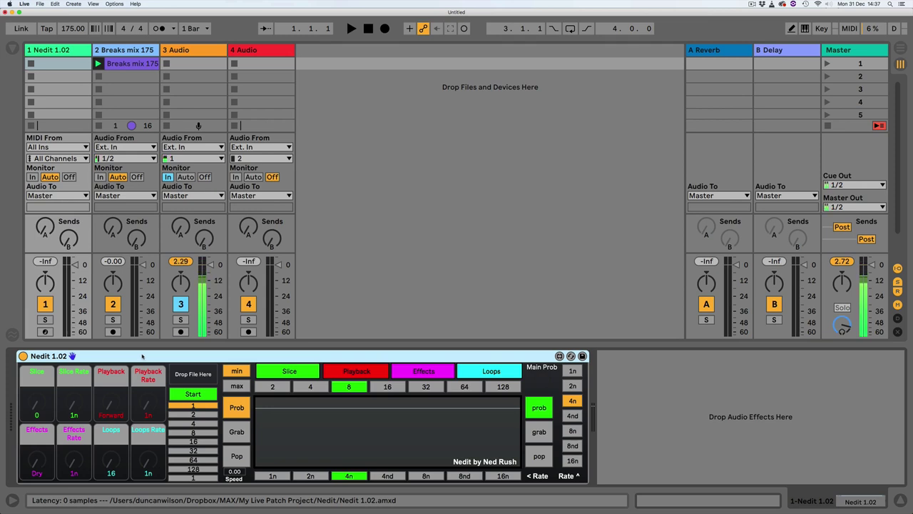
# Open the Breaks mix 175 clip's waveform, play the 175 BPM break, then stop the clip.
pyautogui.click(129, 64)
pyautogui.doubleClick(129, 64)
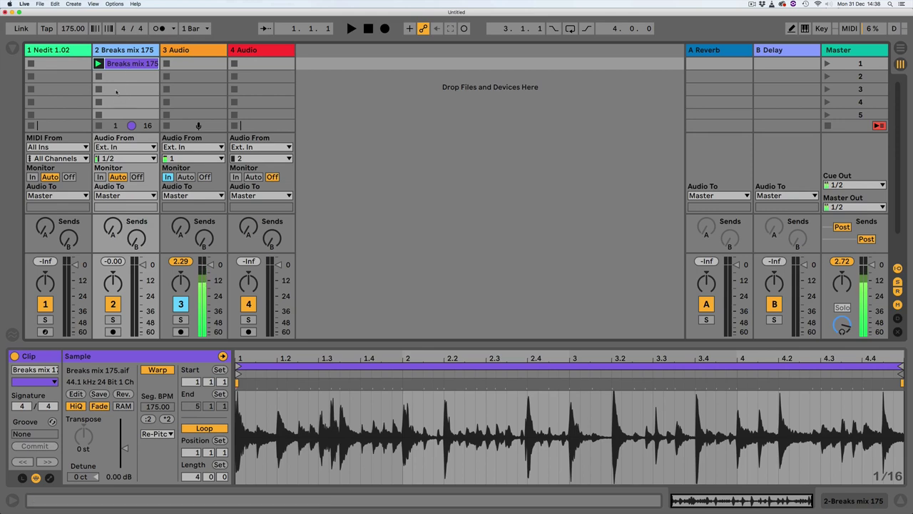
pyautogui.press('space')
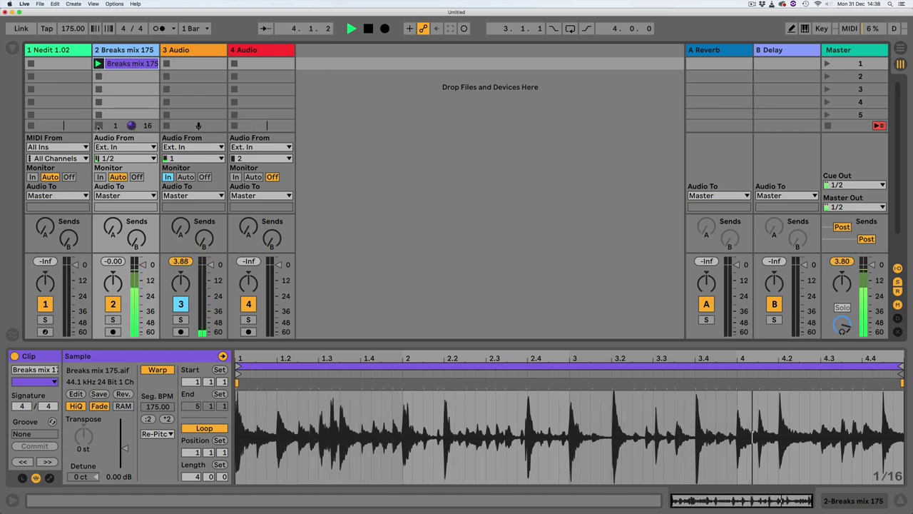
pyautogui.click(98, 125)
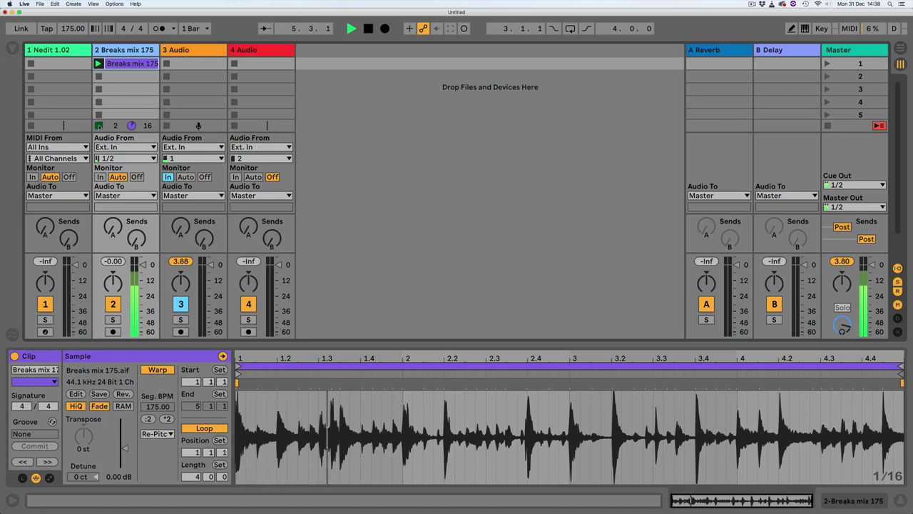
# Load a Limiter from Audio Effects onto the Master track.
pyautogui.click(855, 154)
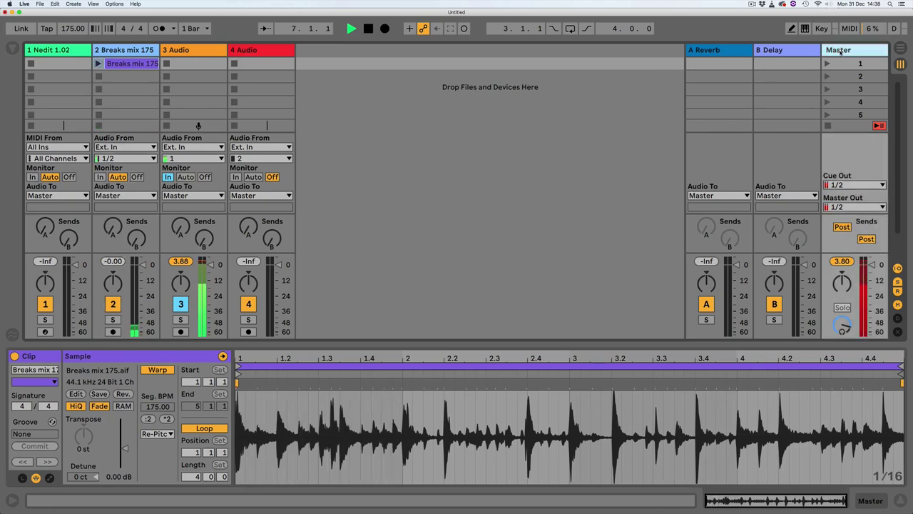
pyautogui.click(13, 48)
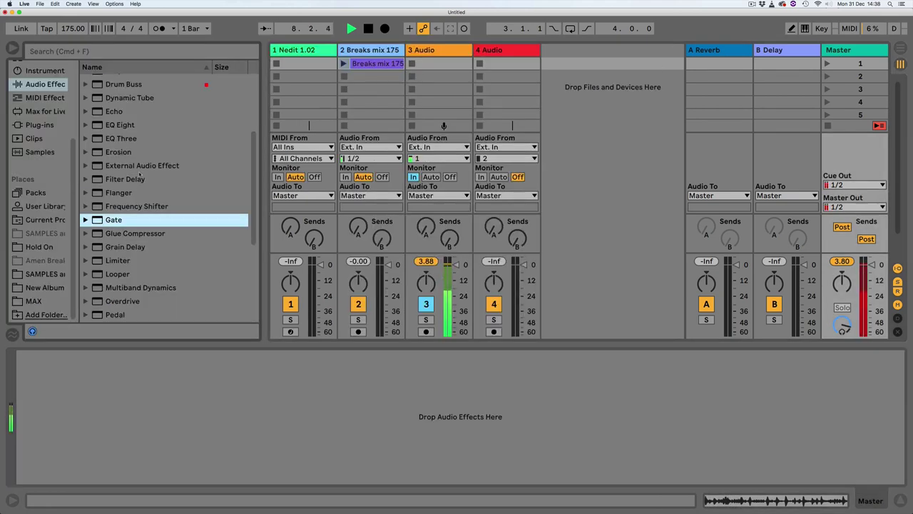
pyautogui.scroll(-1, 164, 207)
pyautogui.press('Down')
pyautogui.press('Down')
pyautogui.press('Down')
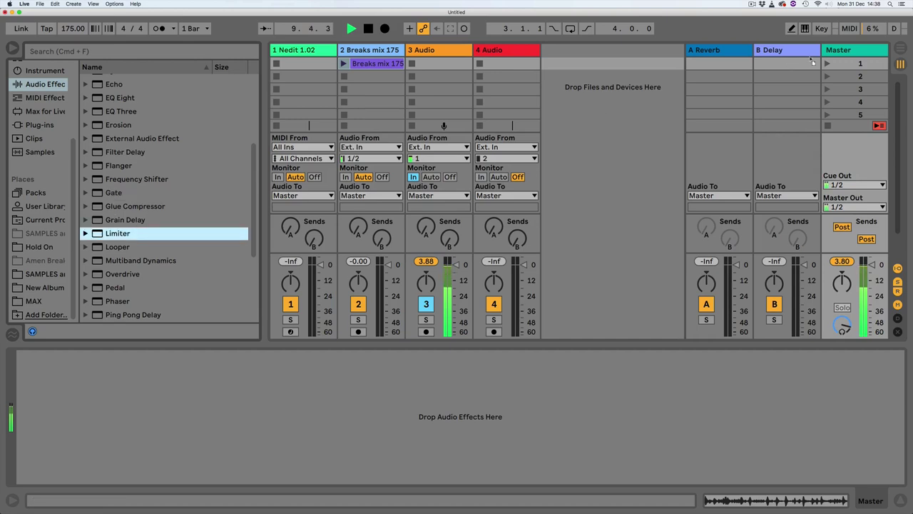
pyautogui.press('Return')
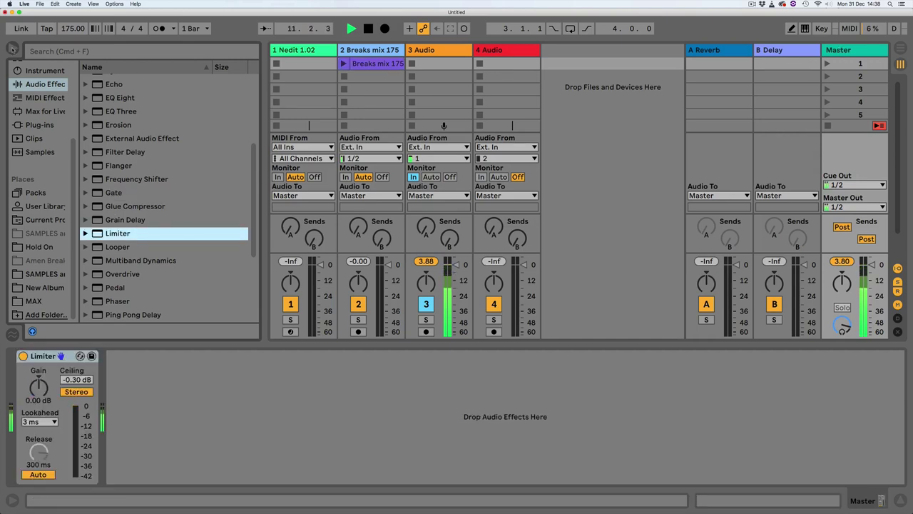
pyautogui.click(13, 48)
# Drop the Breaks mix 175 clip into Nedit on track 1, then start and stop it.
pyautogui.click(75, 50)
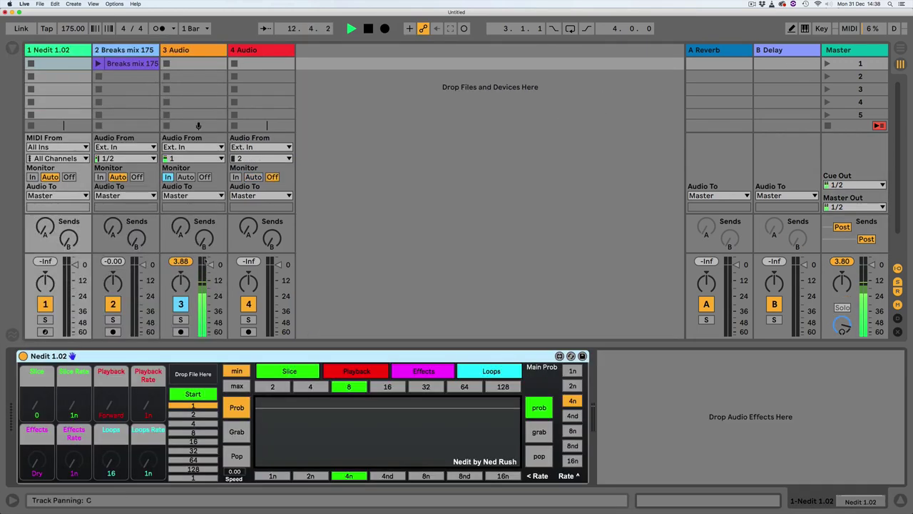
pyautogui.moveTo(128, 64); pyautogui.dragTo(198, 380)
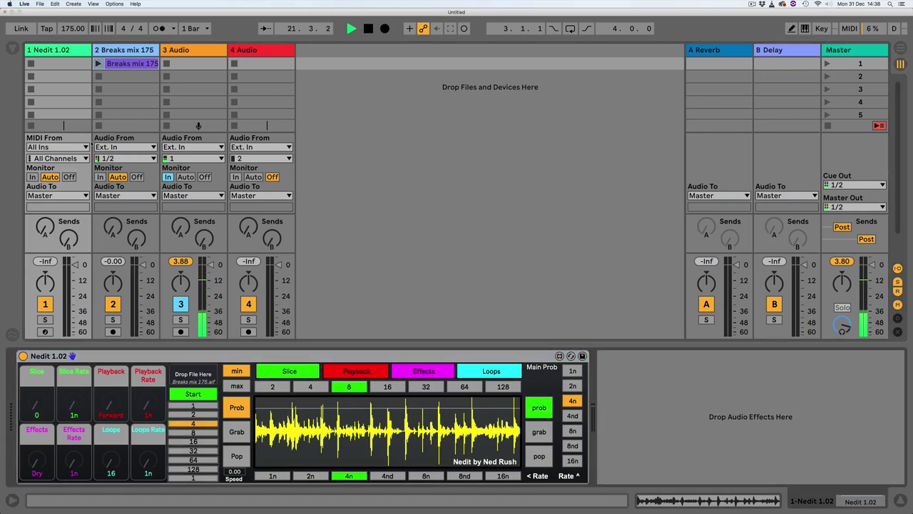
pyautogui.click(200, 392)
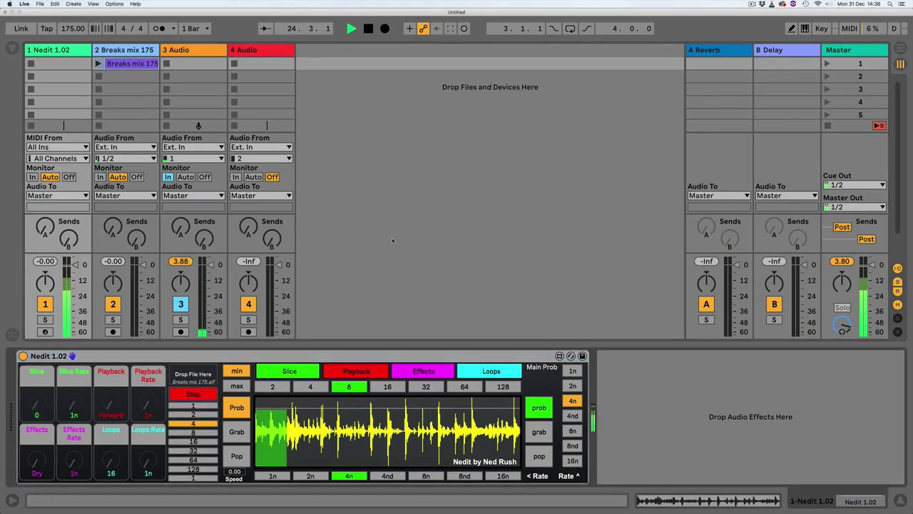
pyautogui.click(207, 394)
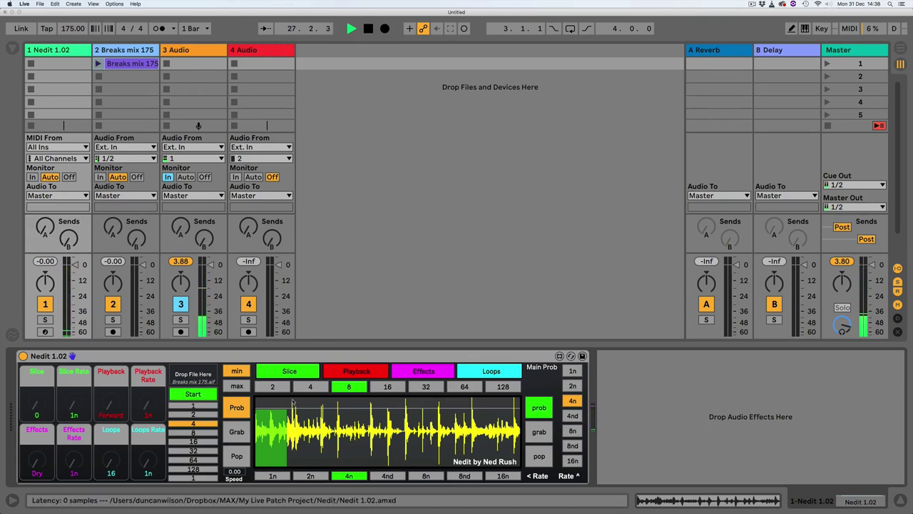
# Cut the break into 16 slices, keep only the first slice's probability, set pop mode, and play.
pyautogui.click(388, 386)
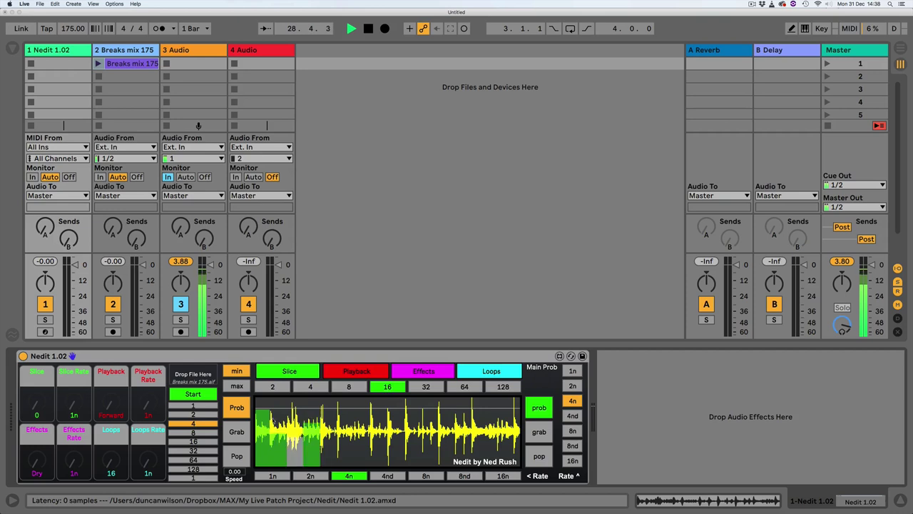
pyautogui.click(425, 389)
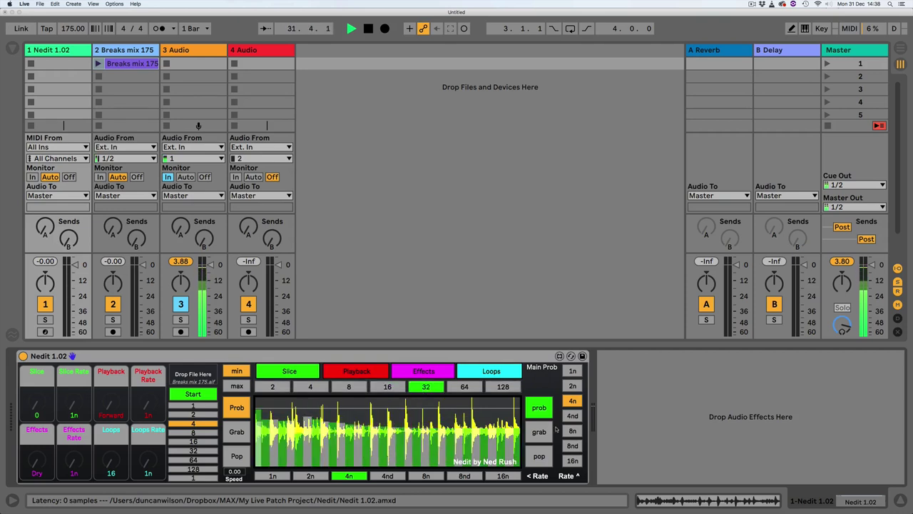
pyautogui.click(392, 386)
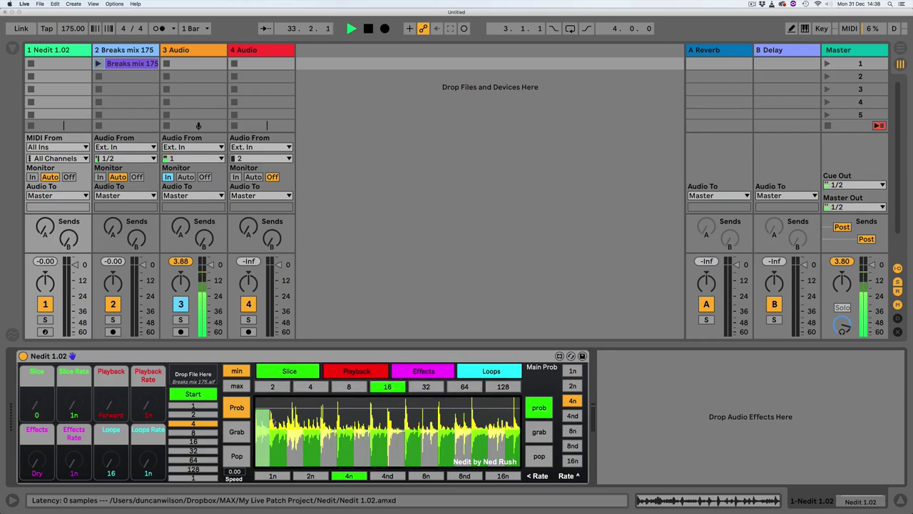
pyautogui.moveTo(271, 434); pyautogui.dragTo(519, 450)
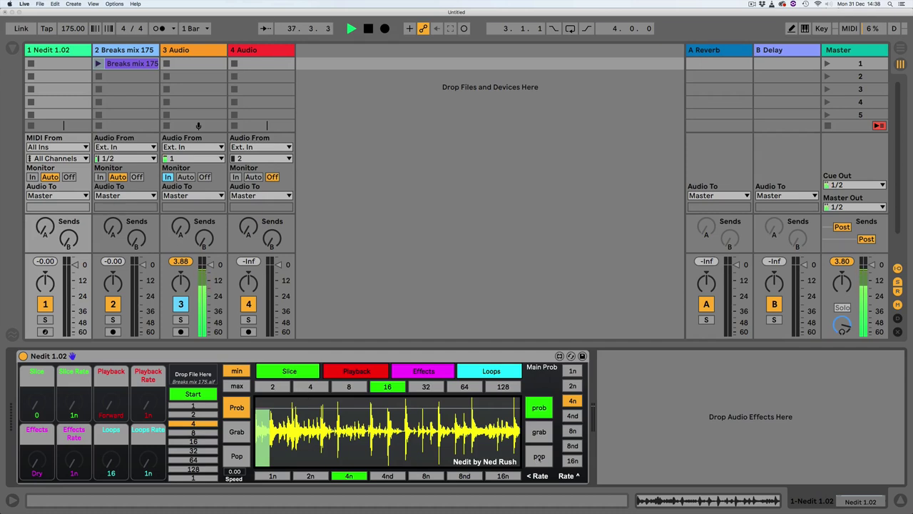
pyautogui.click(540, 457)
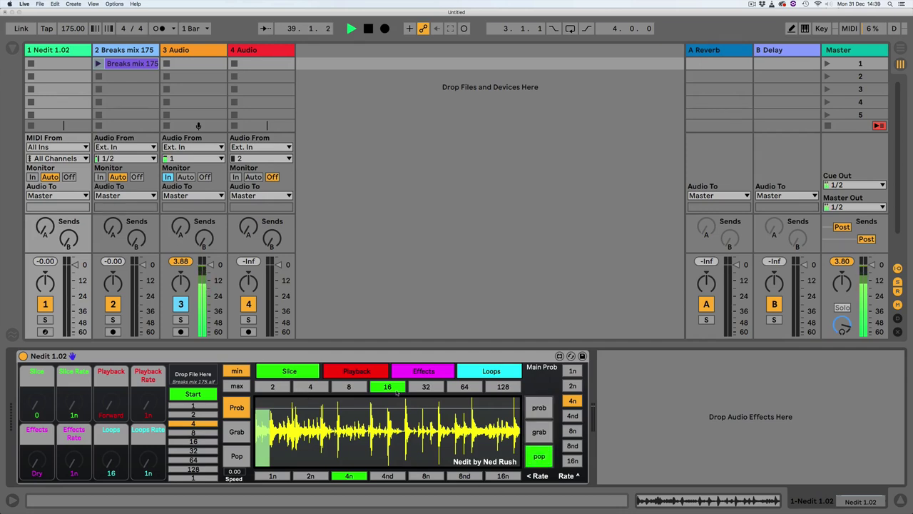
pyautogui.click(199, 394)
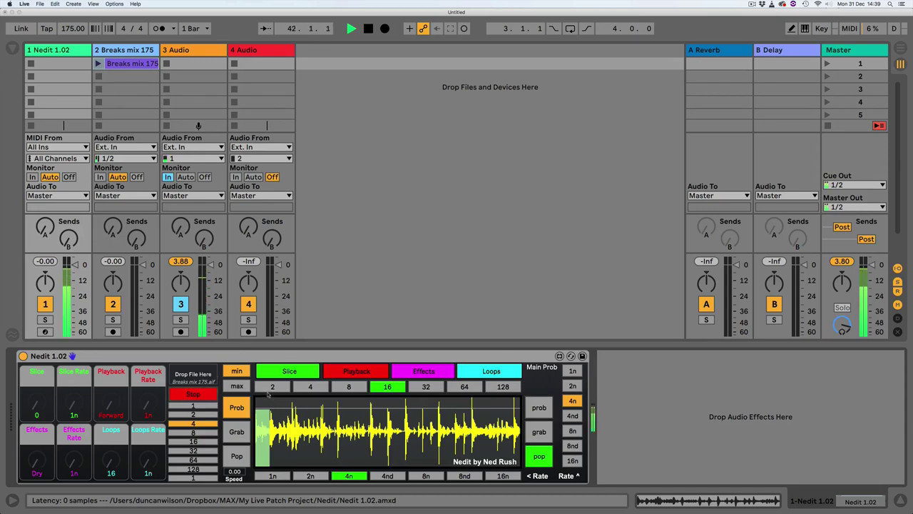
# In Nedit's Loops settings, set loop length 2 and restart playback.
pyautogui.click(471, 372)
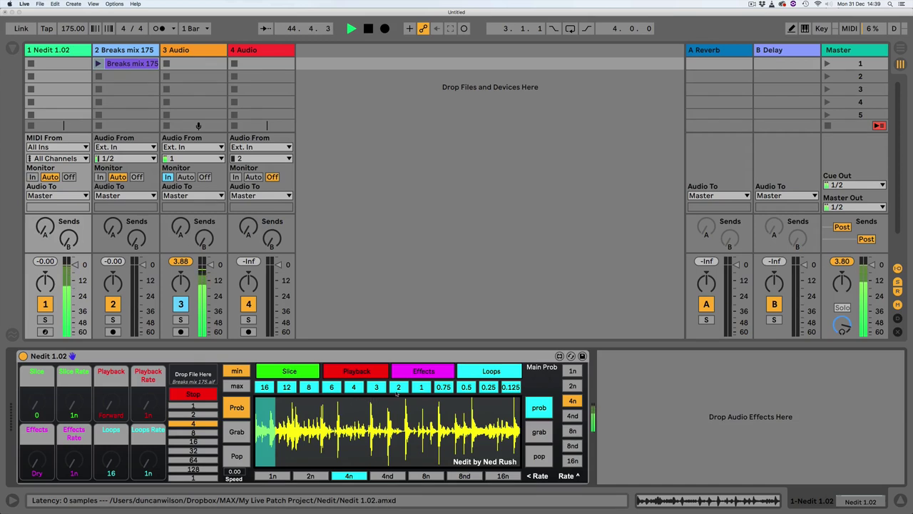
pyautogui.click(398, 389)
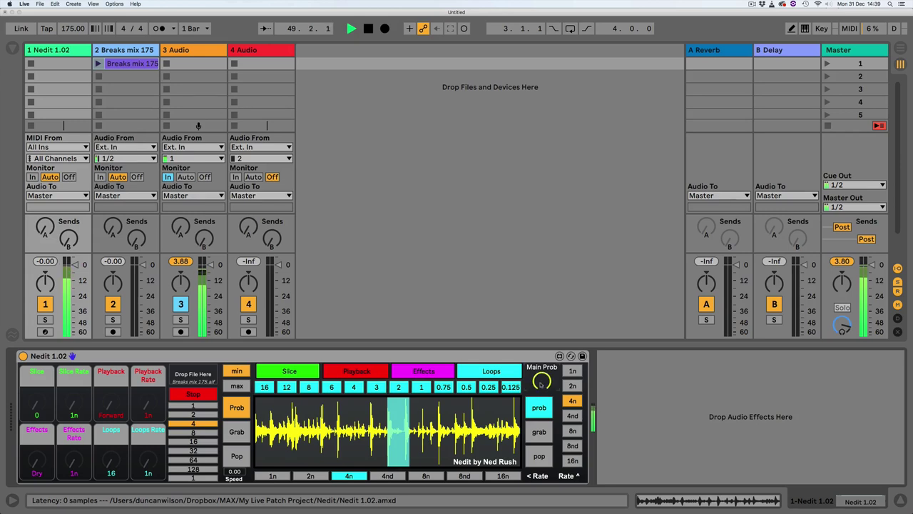
pyautogui.click(183, 397)
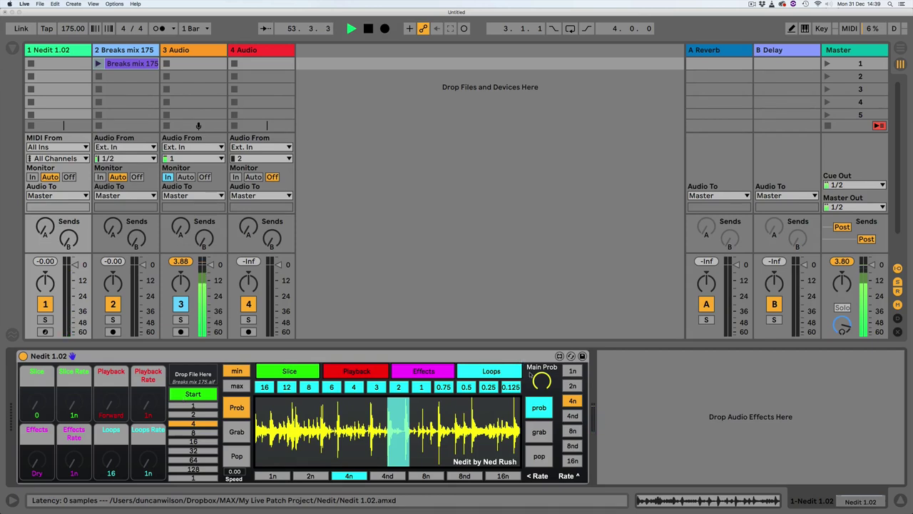
pyautogui.click(184, 394)
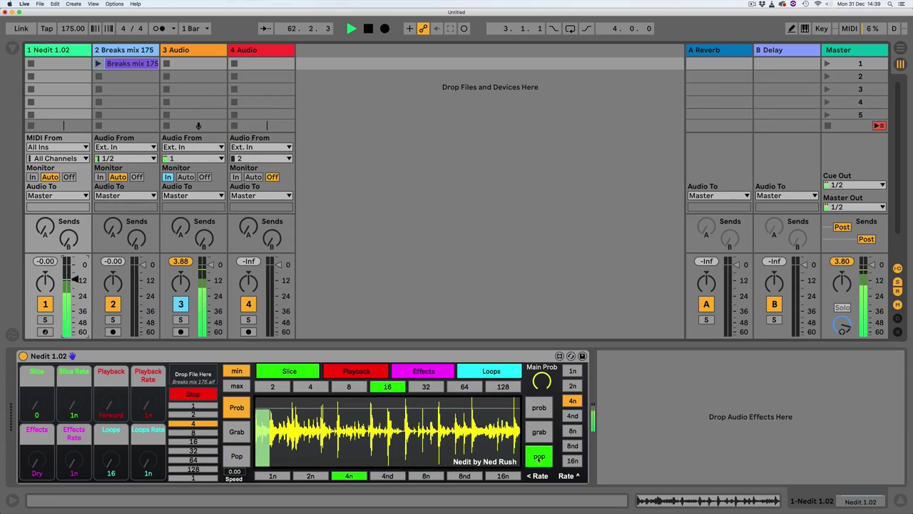
# Enable a slice in the middle of the break's waveform.
pyautogui.click(344, 442)
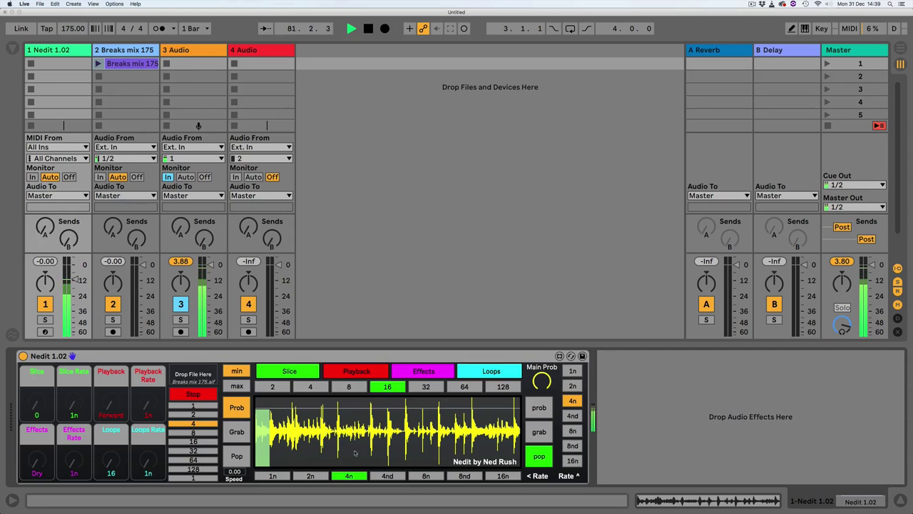
# Set Nedit's loops to pop mode at a 2n rate, then go back to Slice settings.
pyautogui.click(476, 371)
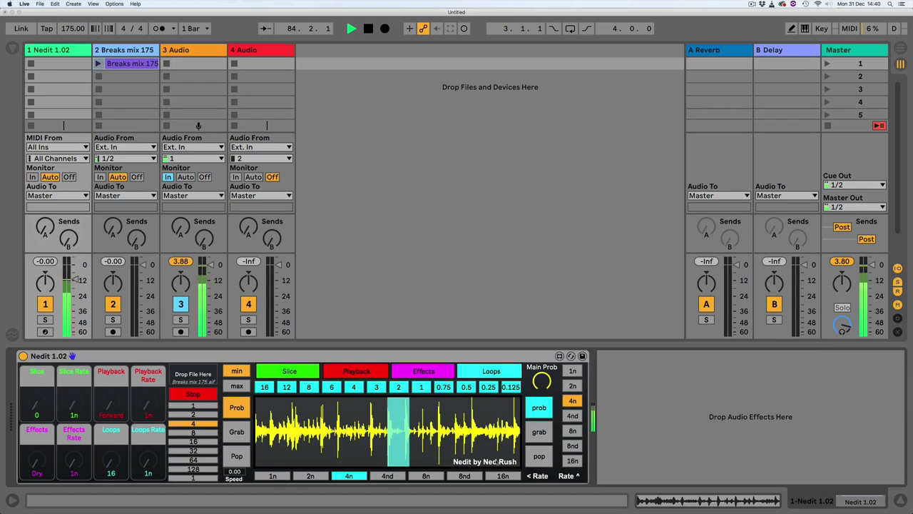
pyautogui.click(538, 457)
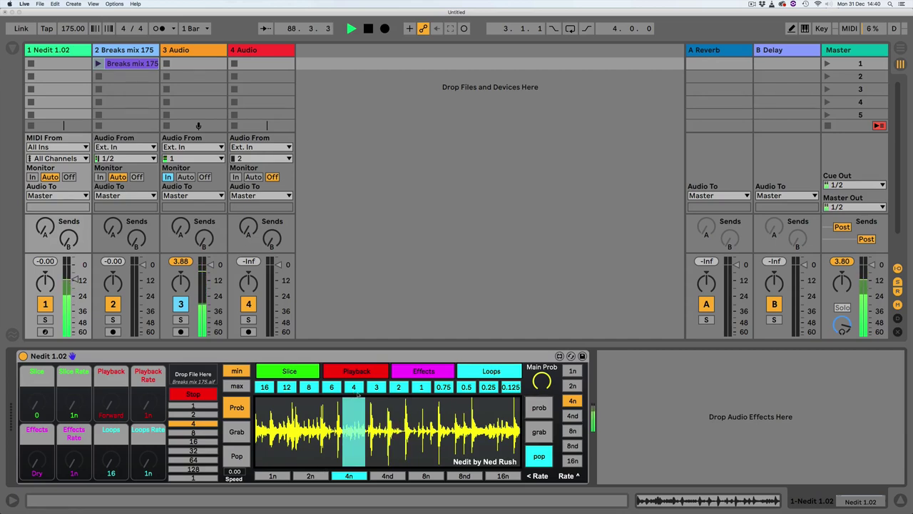
pyautogui.click(310, 476)
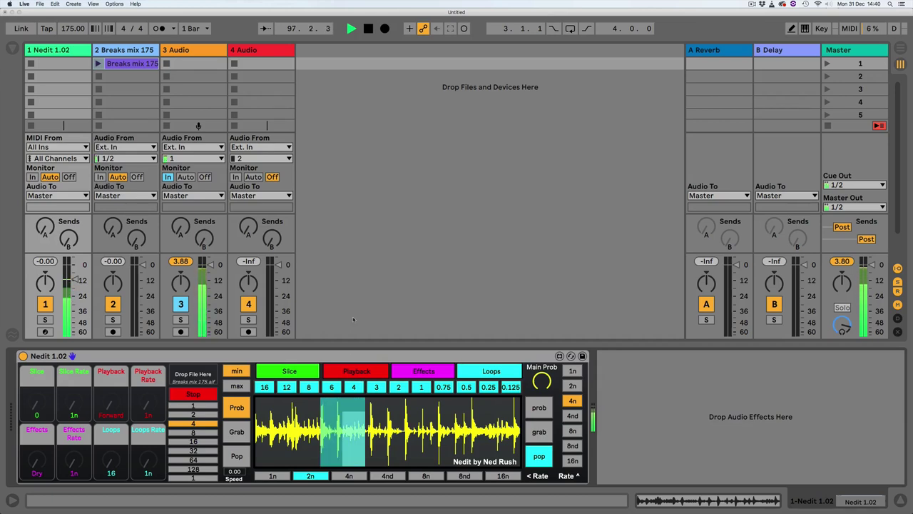
pyautogui.click(300, 372)
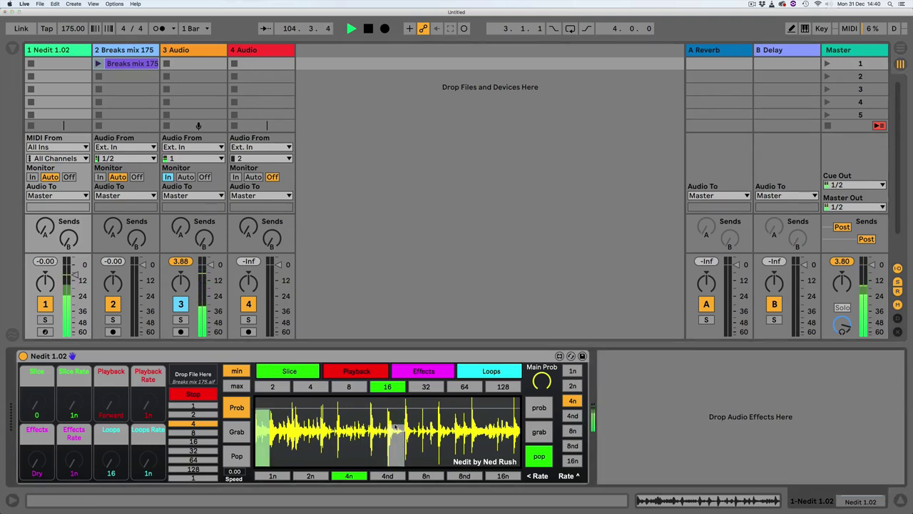
# Change Nedit's slicing rate to 1n, then view its Loops and Playback direction settings.
pyautogui.click(307, 477)
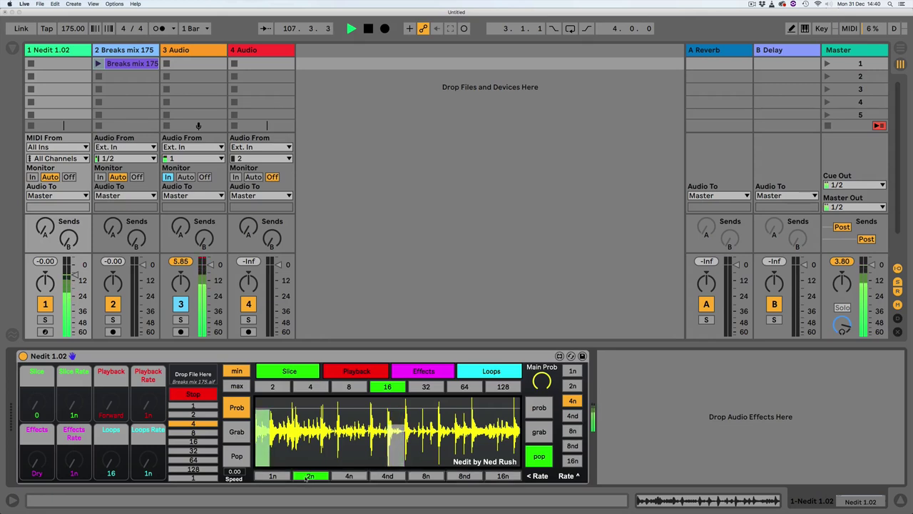
pyautogui.click(274, 477)
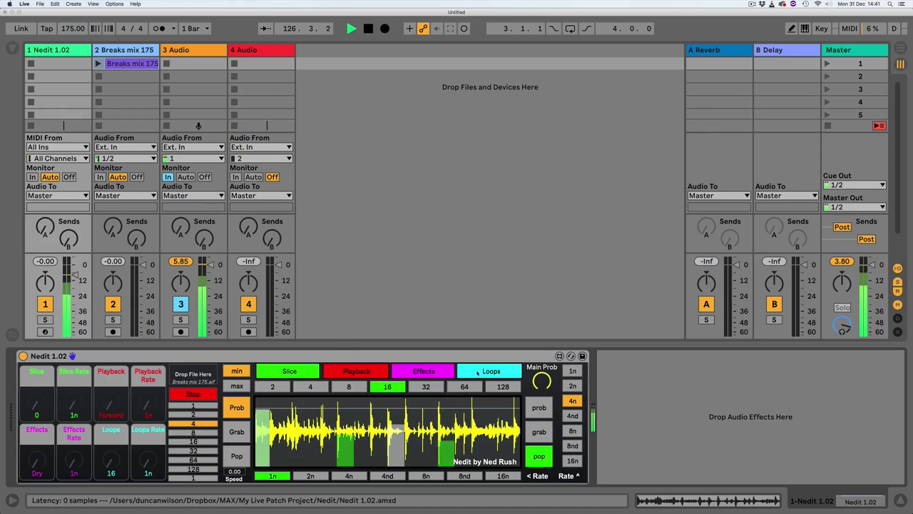
pyautogui.click(469, 376)
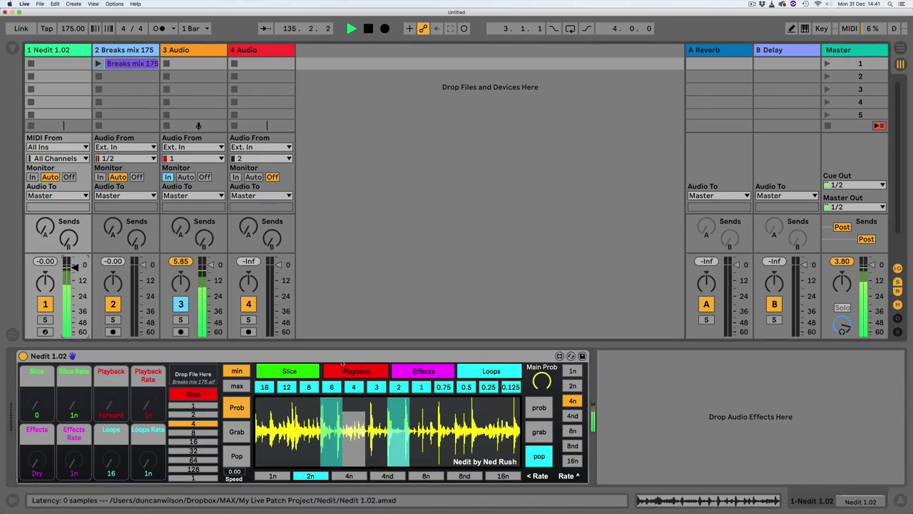
pyautogui.click(355, 372)
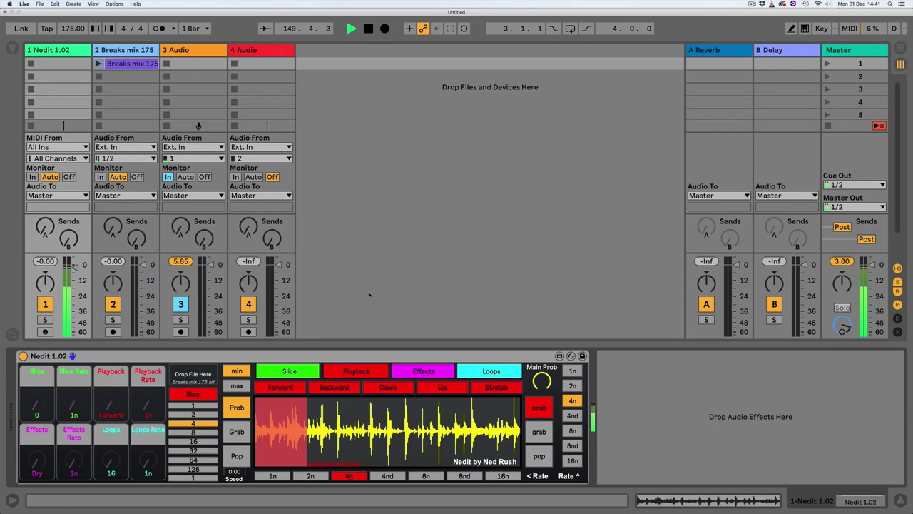
# Show Nedit's Effects options: Dry, Flange, Phase, Filter, Crush, Shift, Rise and Fall.
pyautogui.click(421, 371)
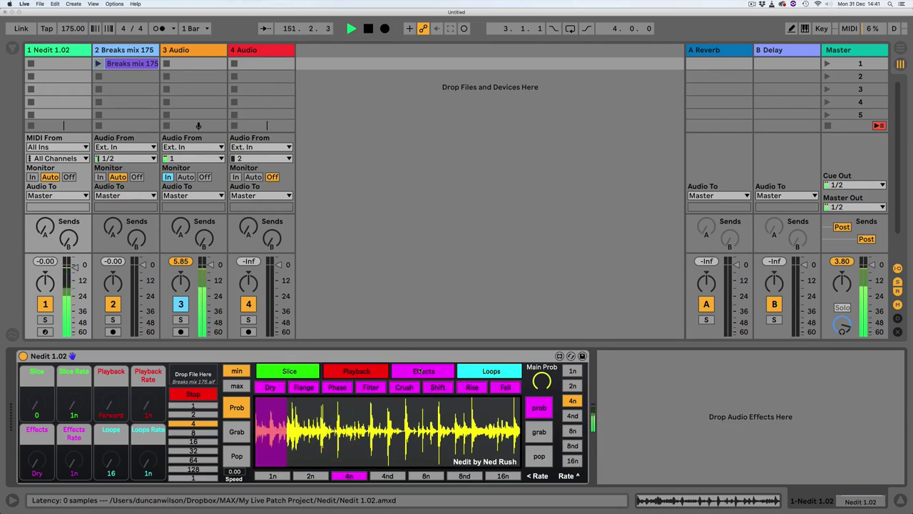
# Set Nedit's effect rate to 2n and view its playback direction options.
pyautogui.click(310, 476)
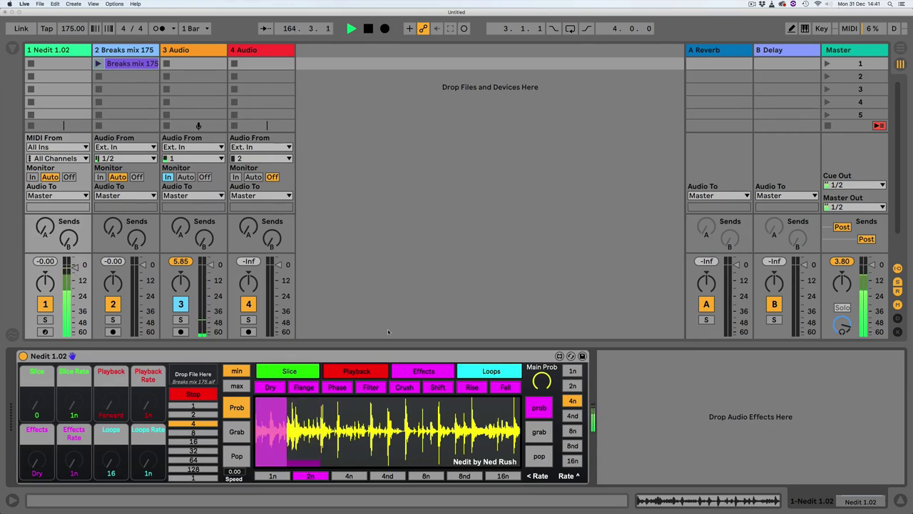
pyautogui.click(374, 376)
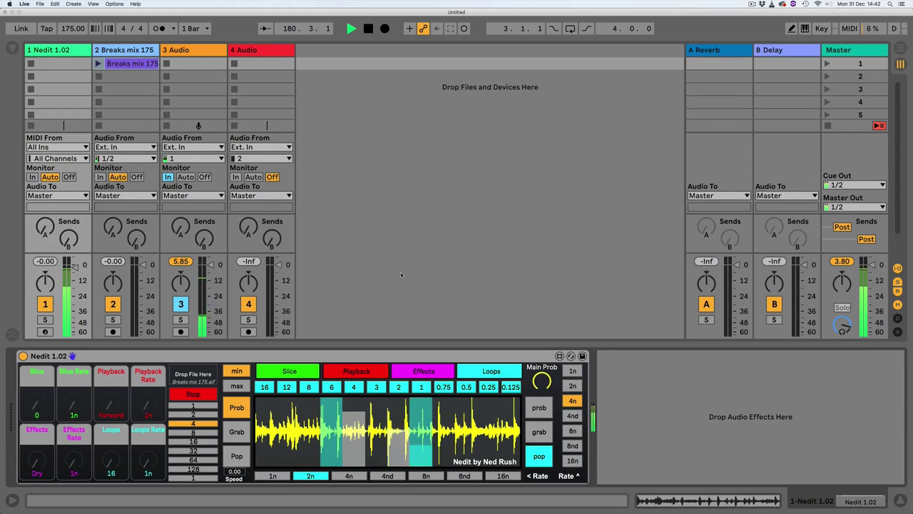
# Bring up Nedit's playback direction options.
pyautogui.click(362, 371)
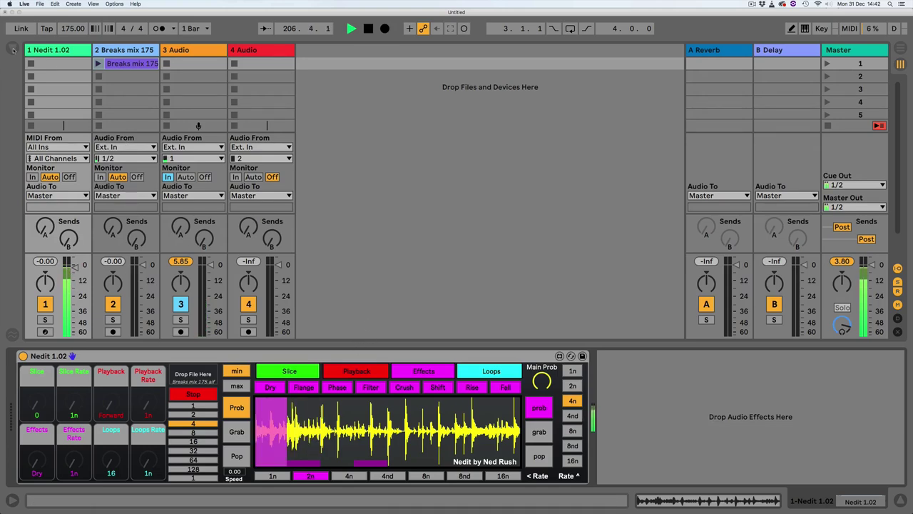
# Add Drum Buss from the Audio Effects browser after Nedit on track 1.
pyautogui.press('super+alt+b')
pyautogui.scroll(5, 118, 148)
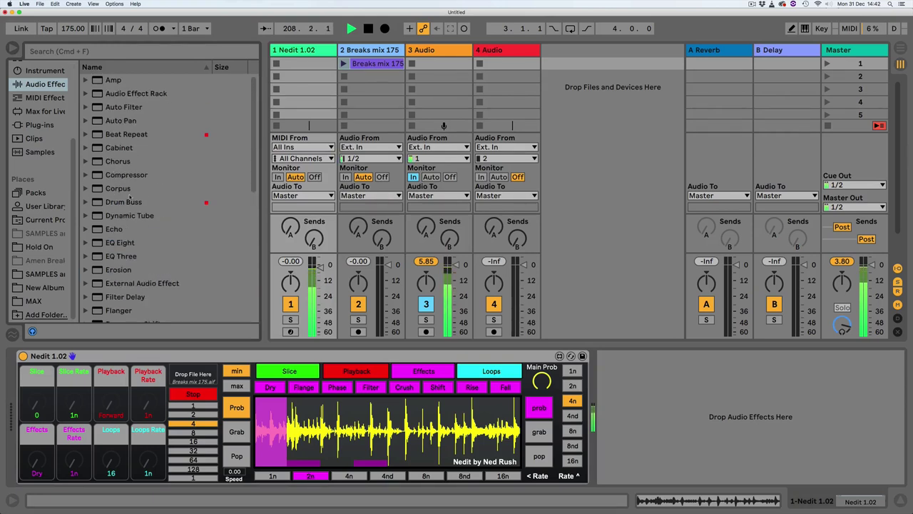
pyautogui.moveTo(121, 202); pyautogui.dragTo(632, 401)
# Set Drum Buss Boom 100% near 43.6 Hz, Drive 0%, Transients 0.17, Damp 20 kHz, Comp off; lower track 1.
pyautogui.moveTo(702, 384); pyautogui.dragTo(703, 349)
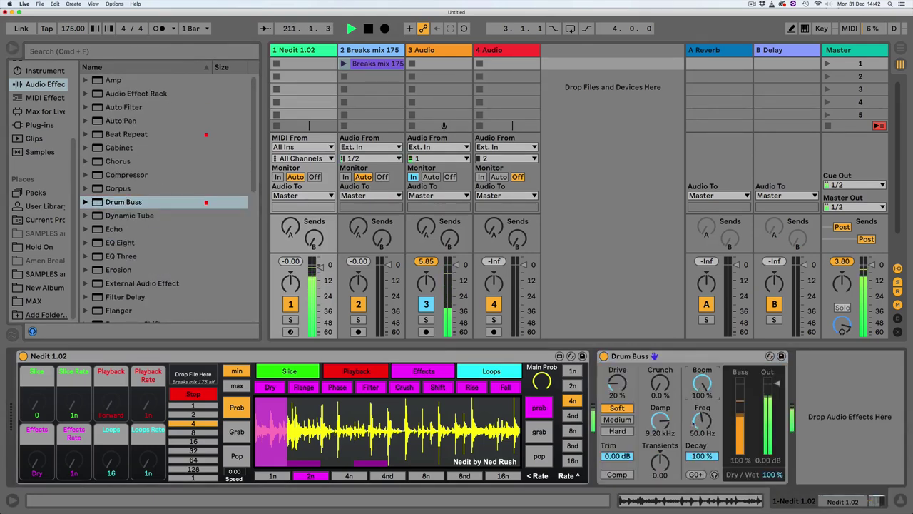
pyautogui.moveTo(703, 421); pyautogui.dragTo(702, 428)
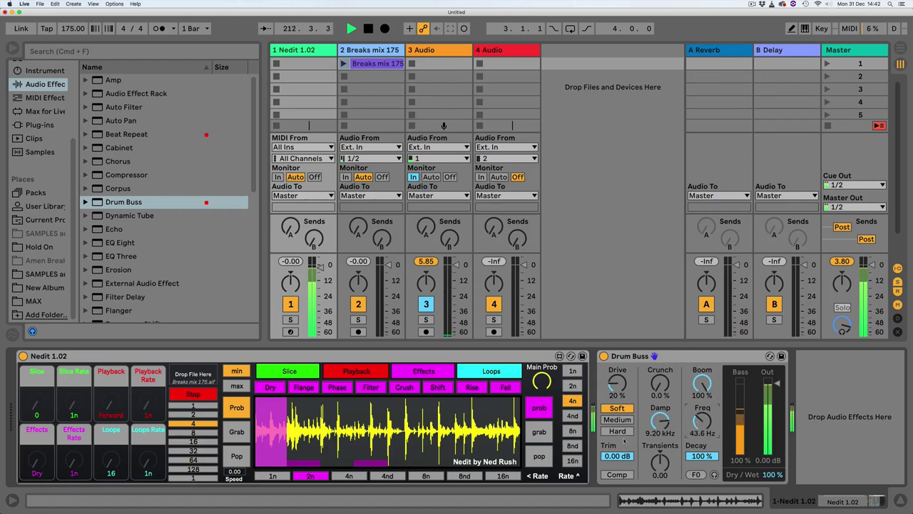
pyautogui.click(617, 475)
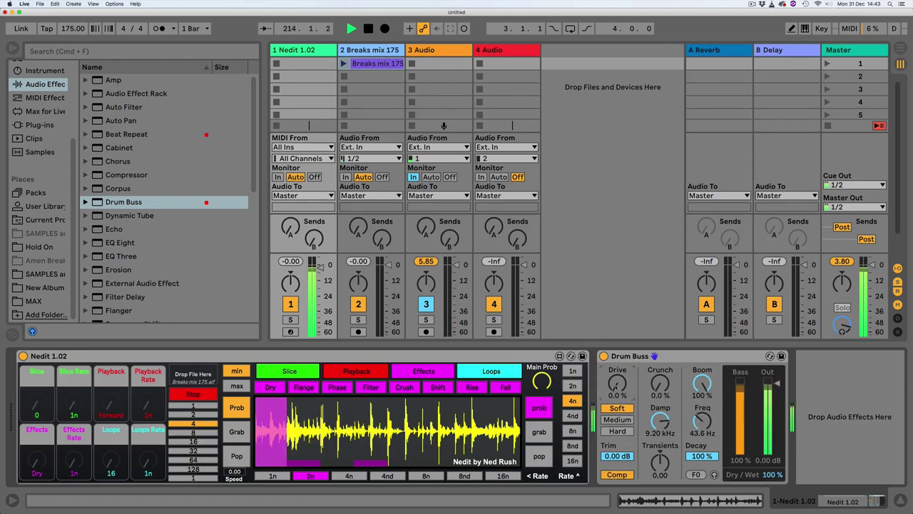
pyautogui.moveTo(617, 383); pyautogui.dragTo(617, 399)
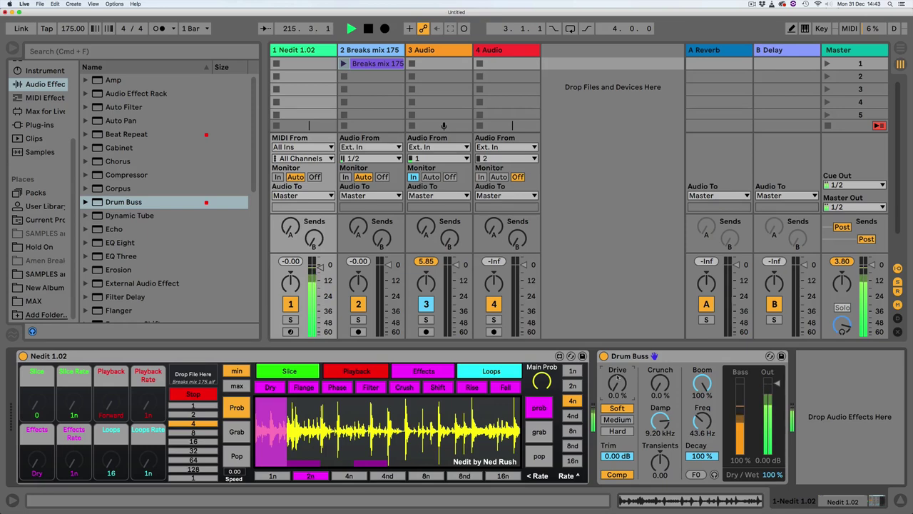
pyautogui.moveTo(660, 460); pyautogui.dragTo(660, 453)
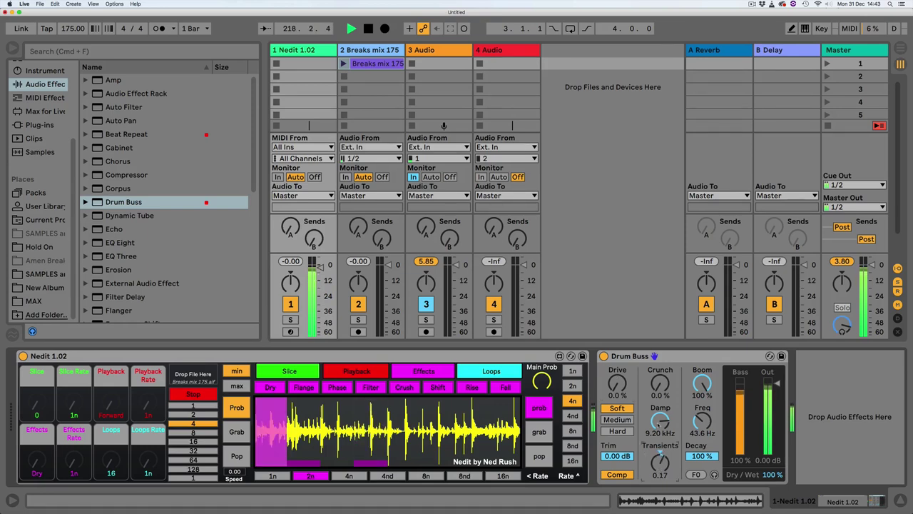
pyautogui.moveTo(660, 421); pyautogui.dragTo(703, 428)
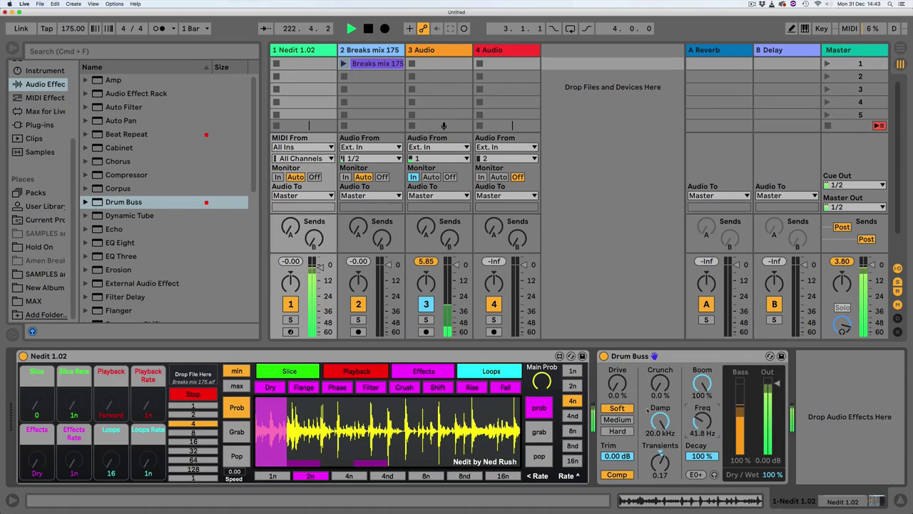
pyautogui.click(615, 475)
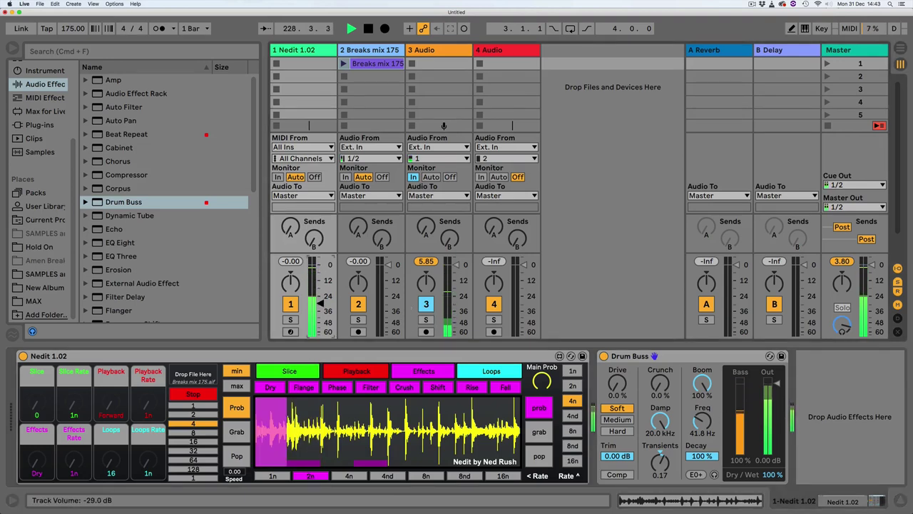
pyautogui.moveTo(320, 288)
pyautogui.mouseDown()
pyautogui.moveTo(320, 308)
pyautogui.moveTo(320, 279)
pyautogui.mouseUp()
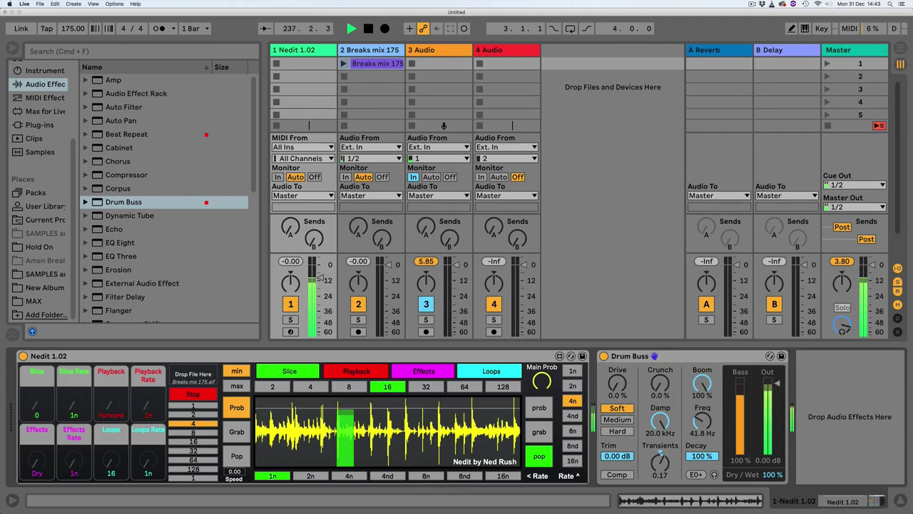
# Trigger two more slices further along the break in Nedit's waveform.
pyautogui.click(391, 451)
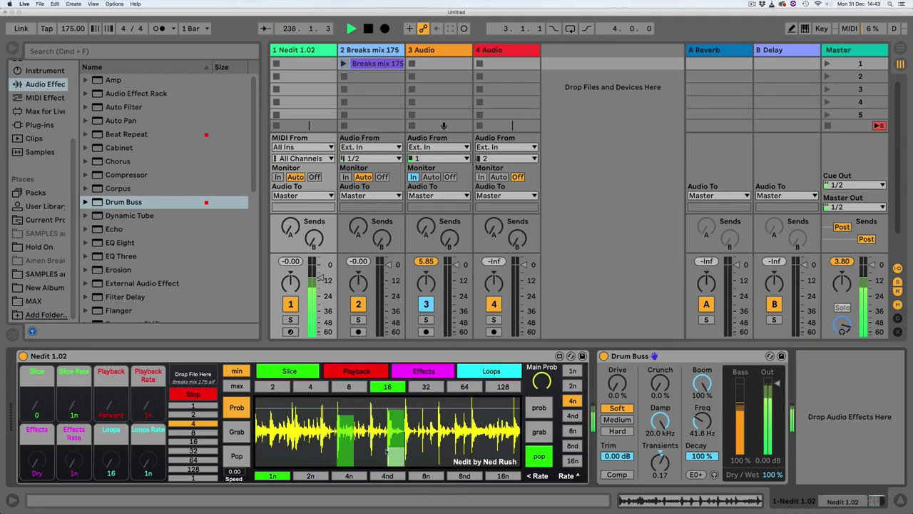
pyautogui.click(477, 442)
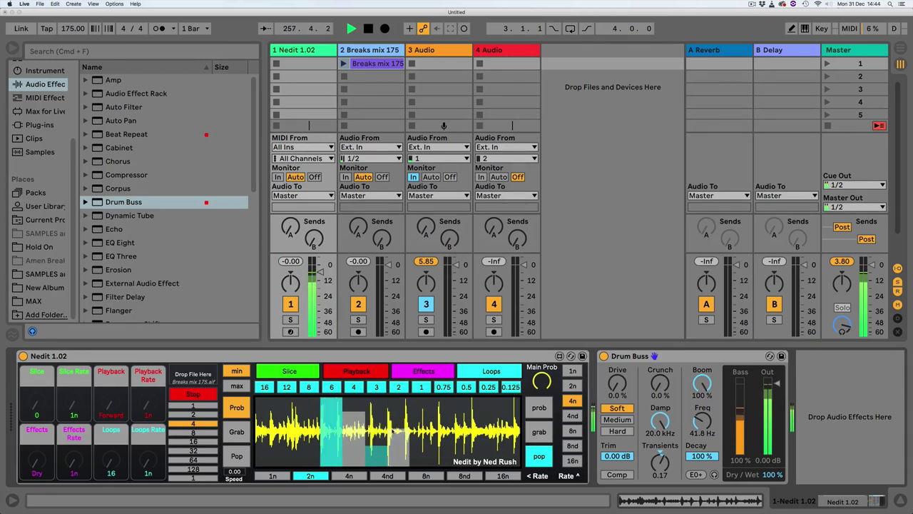
# Set Nedit's rate to 1n and ride track 1's volume up, then down to about -31 dB.
pyautogui.click(349, 476)
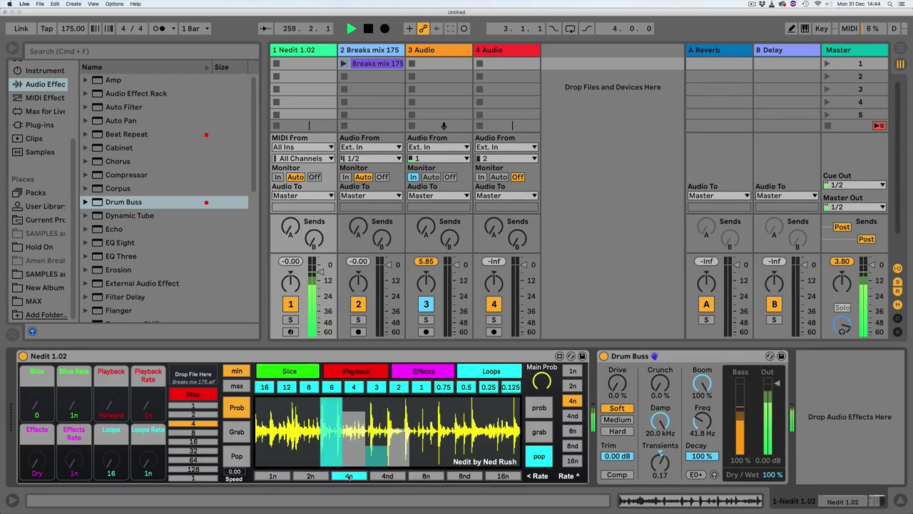
pyautogui.click(272, 476)
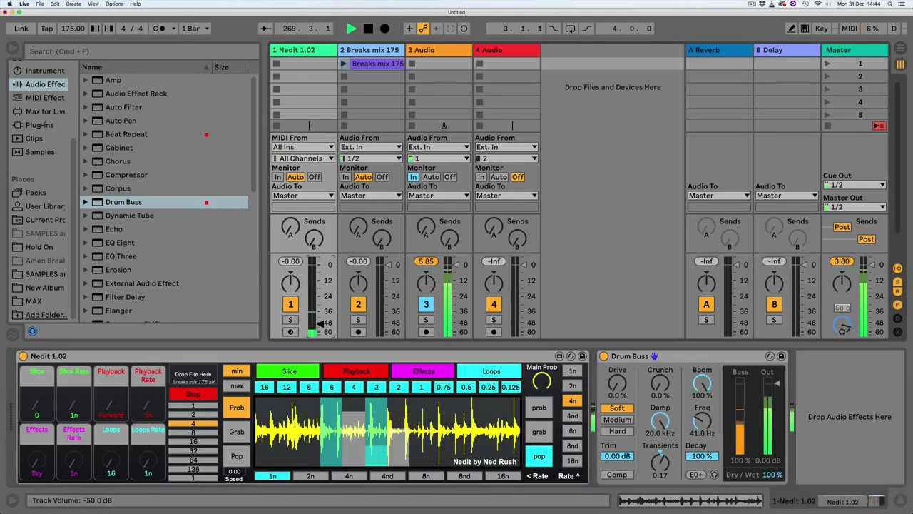
pyautogui.moveTo(323, 323); pyautogui.dragTo(321, 264)
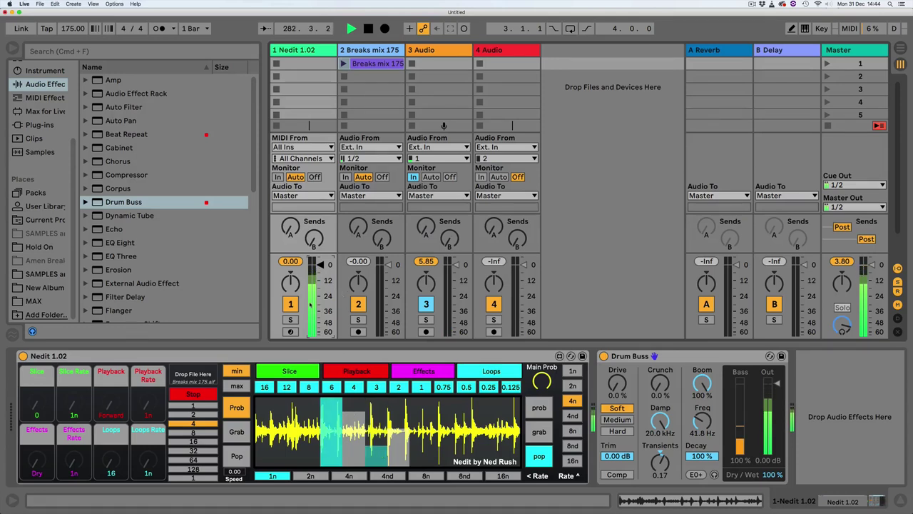
pyautogui.moveTo(321, 264); pyautogui.dragTo(321, 306)
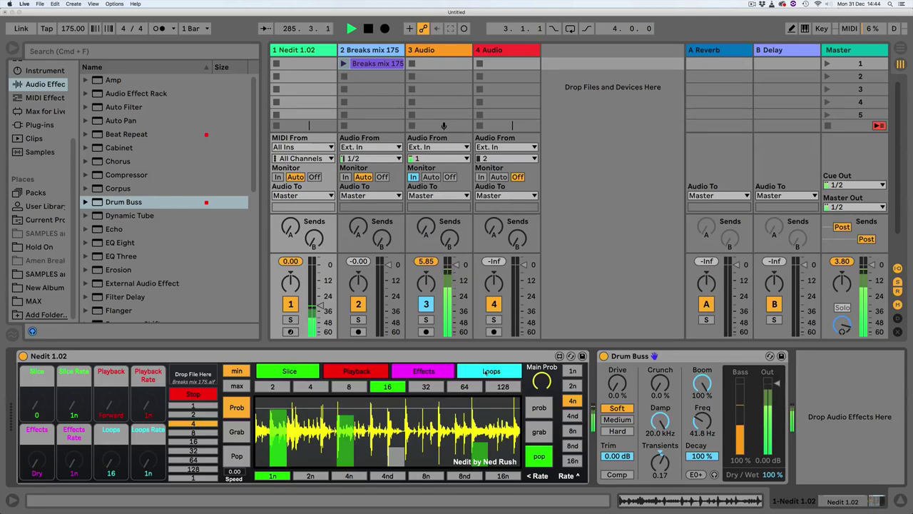
# Show Nedit's loop settings, then halt and restart its chopping of the break.
pyautogui.click(488, 371)
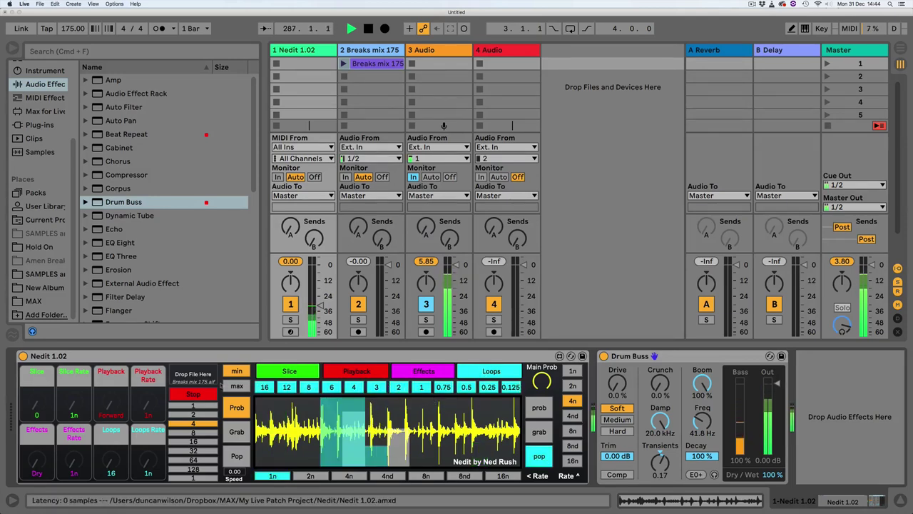
pyautogui.click(212, 392)
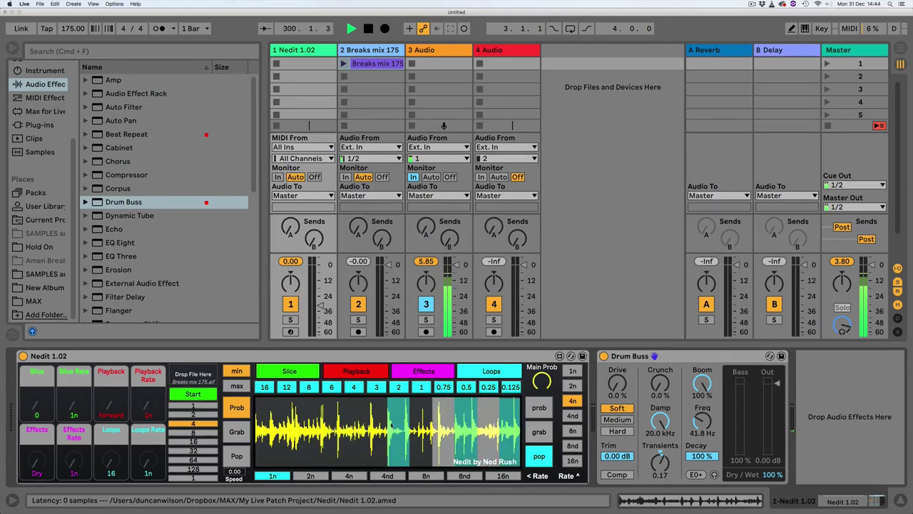
pyautogui.click(206, 396)
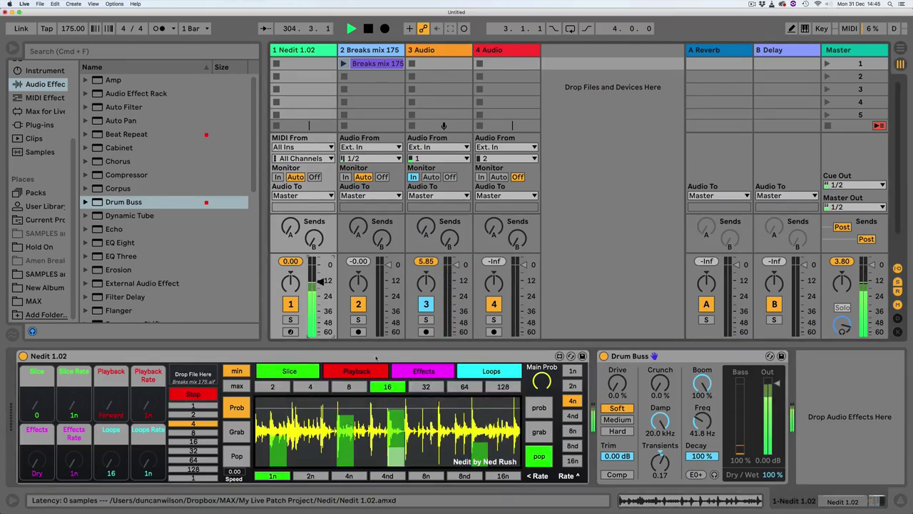
# Set Nedit's effect rate to 4n.
pyautogui.click(364, 372)
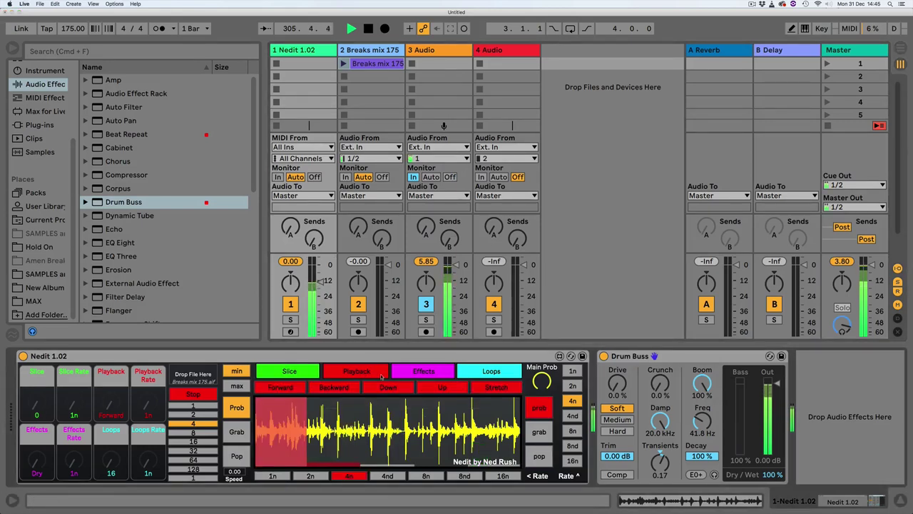
pyautogui.click(392, 375)
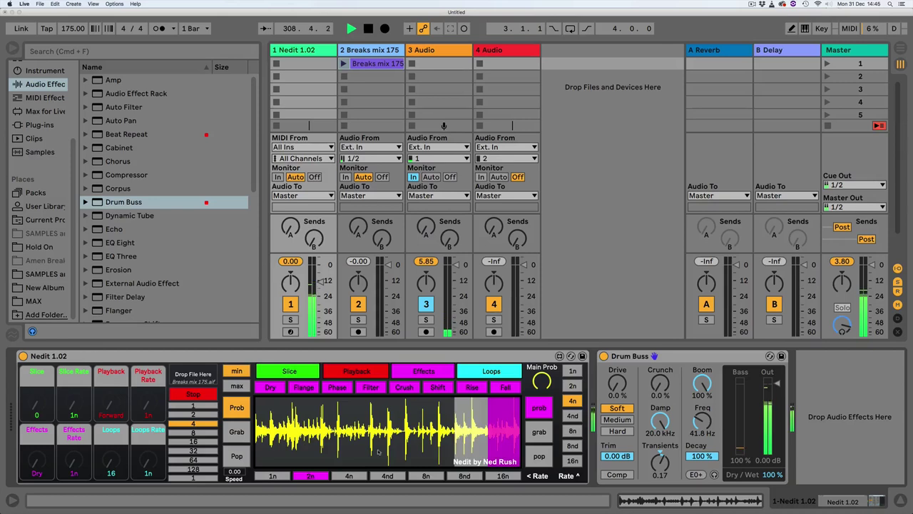
pyautogui.click(347, 476)
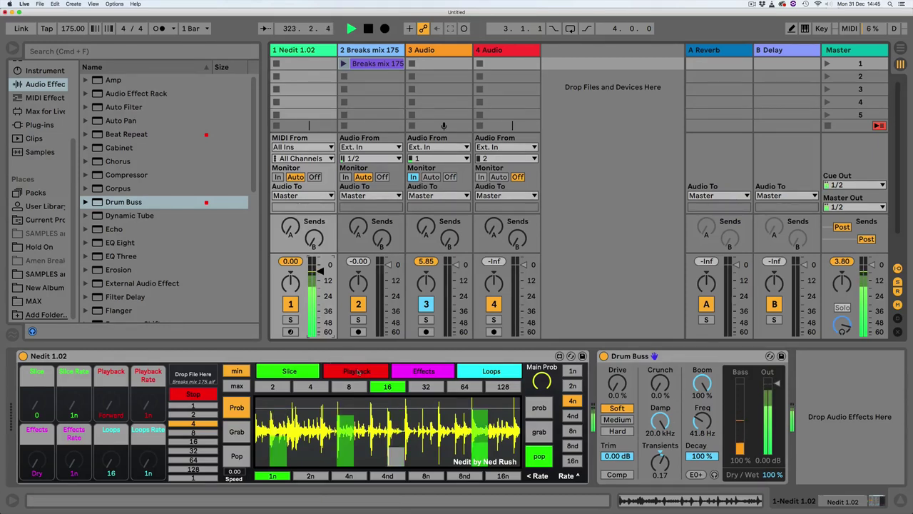
# Choose Dry so slices play without effect, then cycle through Nedit's tabs back to Slice.
pyautogui.click(357, 371)
pyautogui.click(417, 371)
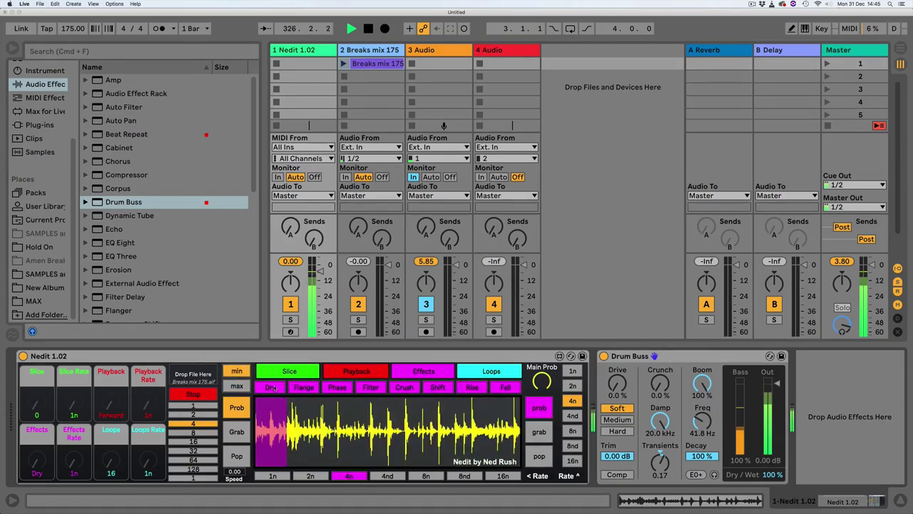
pyautogui.click(270, 386)
pyautogui.click(284, 371)
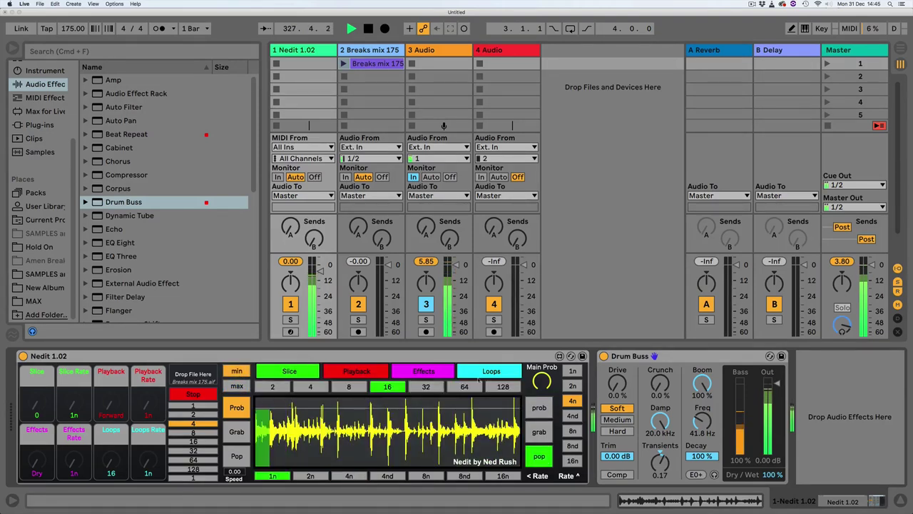
pyautogui.click(491, 371)
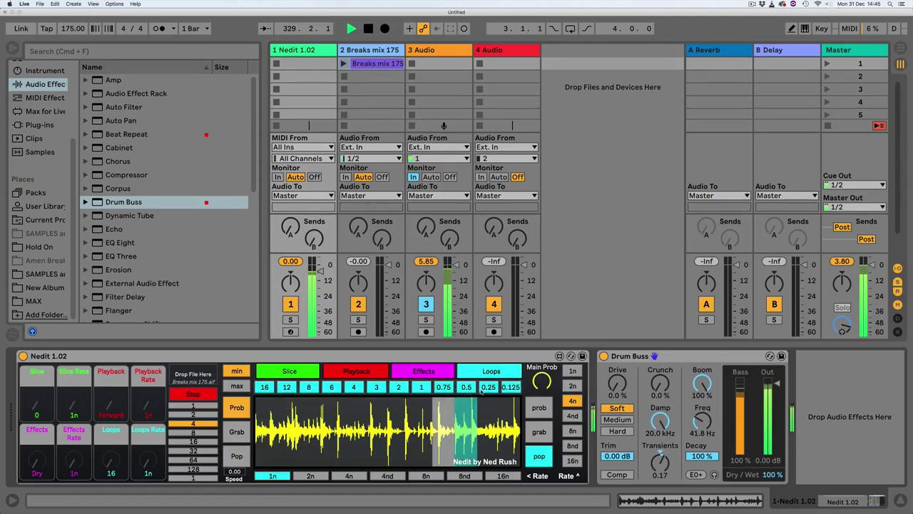
pyautogui.click(357, 372)
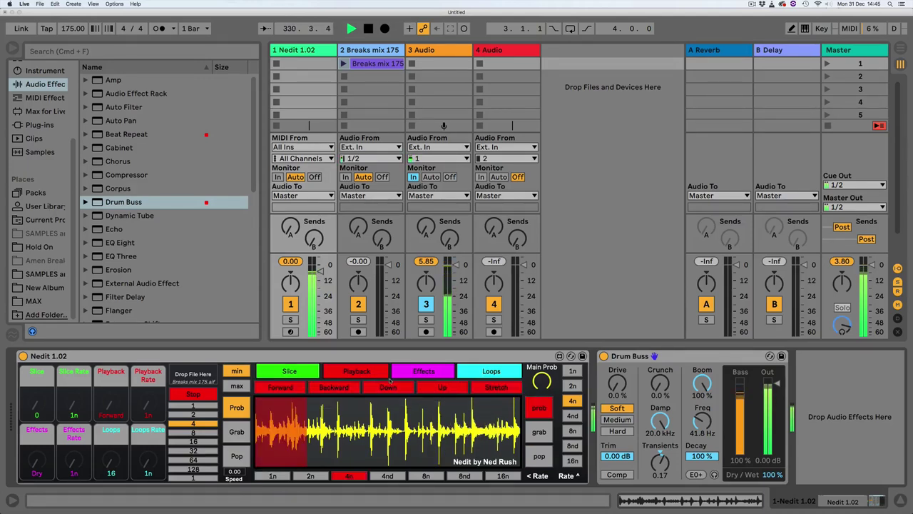
pyautogui.click(423, 371)
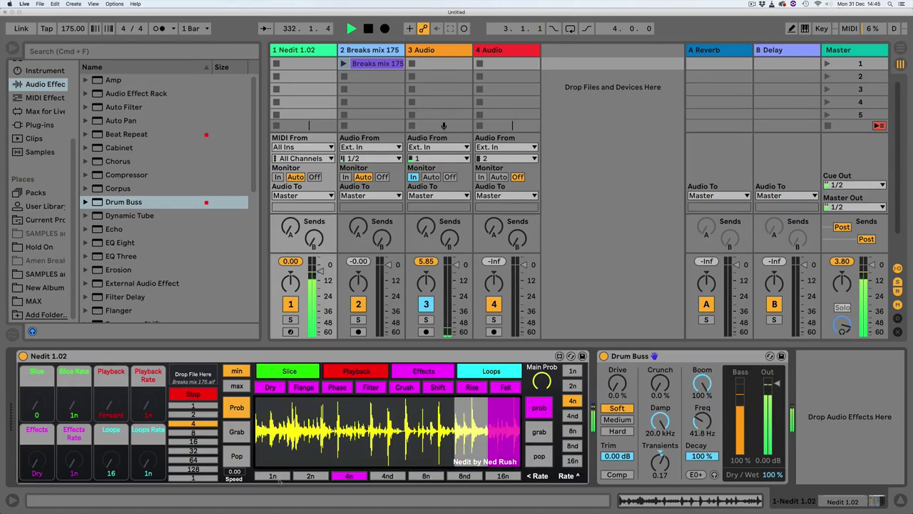
pyautogui.click(283, 371)
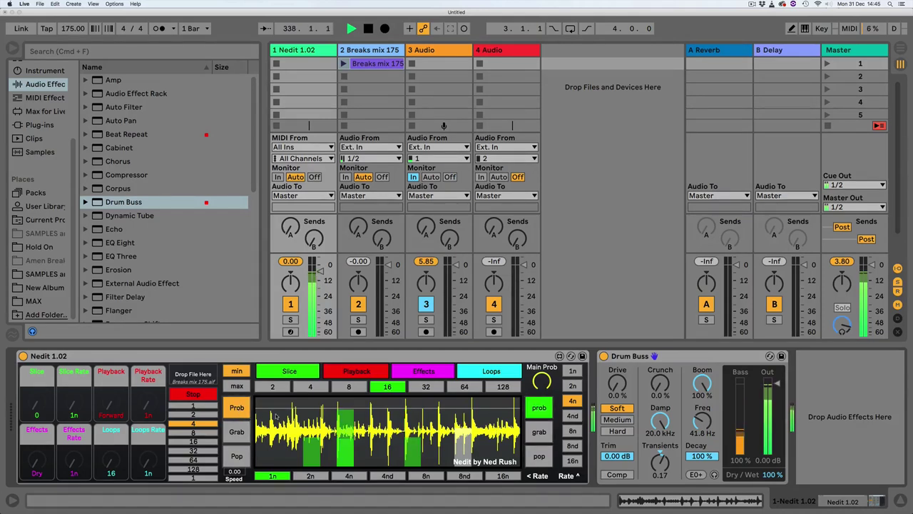
# Ride track 1's volume down and back up, set Nedit slicing to max, and stop chopping.
pyautogui.moveTo(320, 271); pyautogui.dragTo(320, 301)
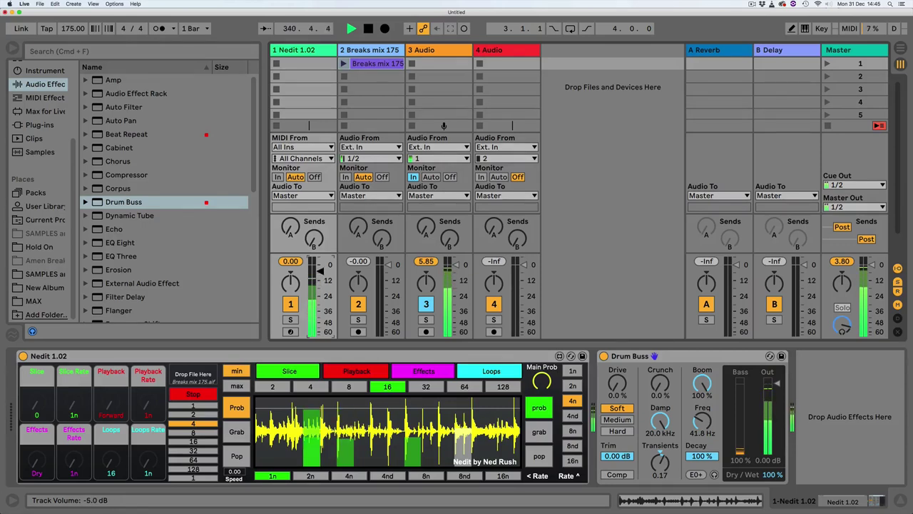
pyautogui.moveTo(321, 296); pyautogui.dragTo(322, 265)
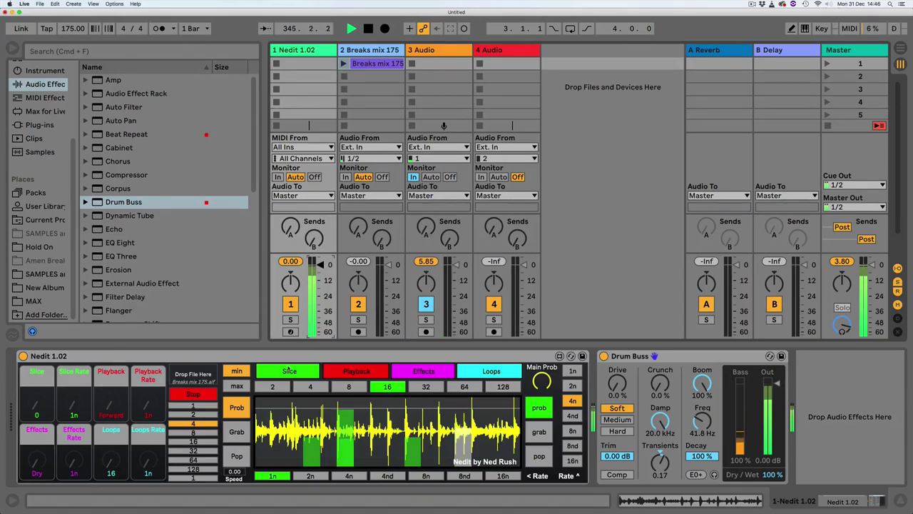
pyautogui.moveTo(320, 265); pyautogui.dragTo(319, 333)
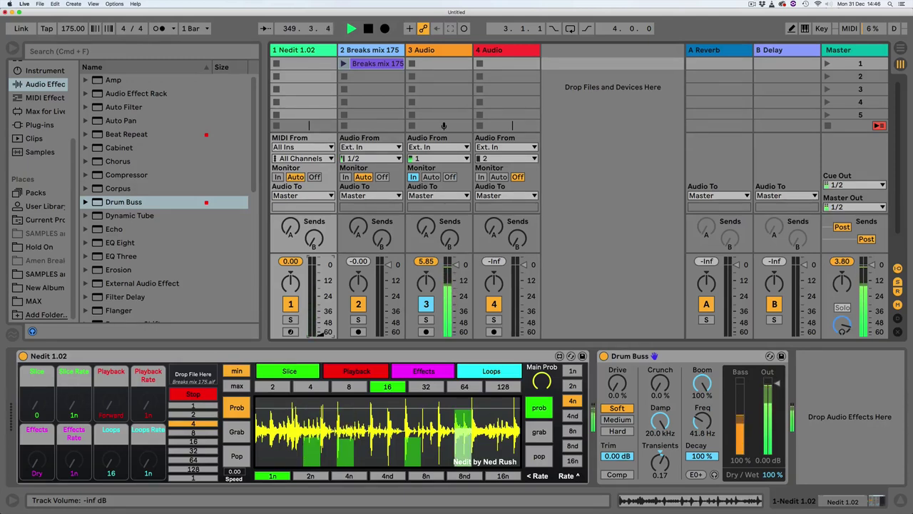
pyautogui.moveTo(319, 332); pyautogui.dragTo(320, 264)
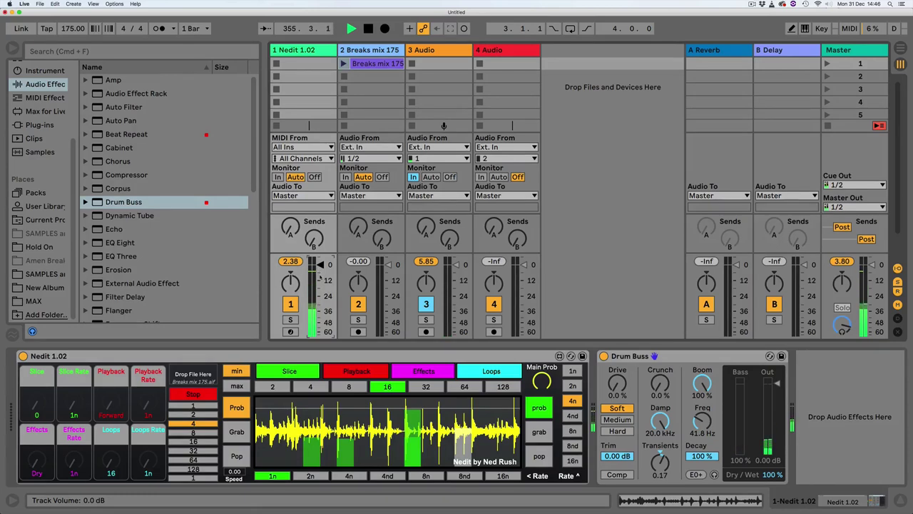
pyautogui.click(236, 386)
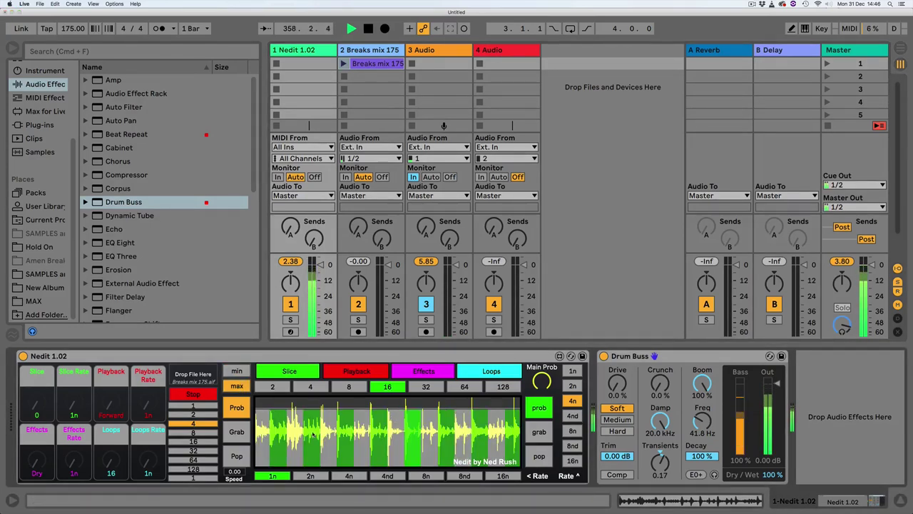
pyautogui.click(192, 394)
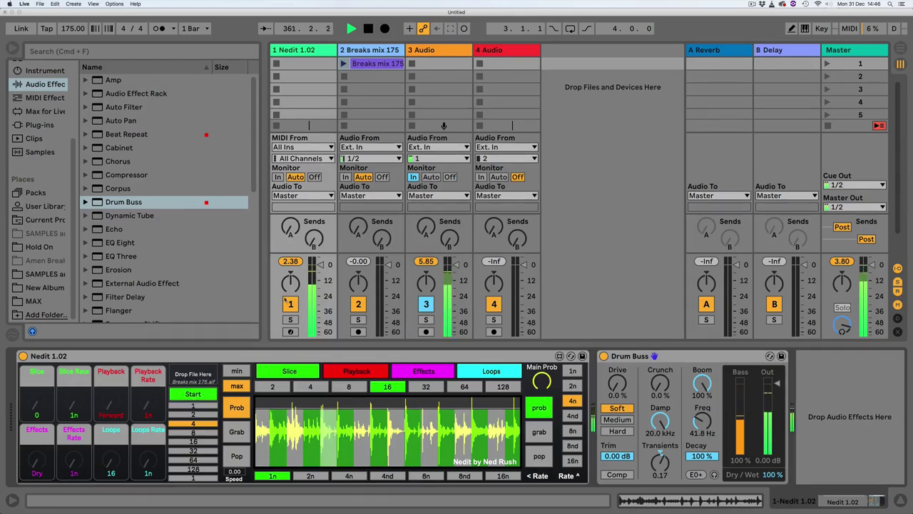
# Set Nedit's slicing to min and return to its Slice settings.
pyautogui.click(235, 372)
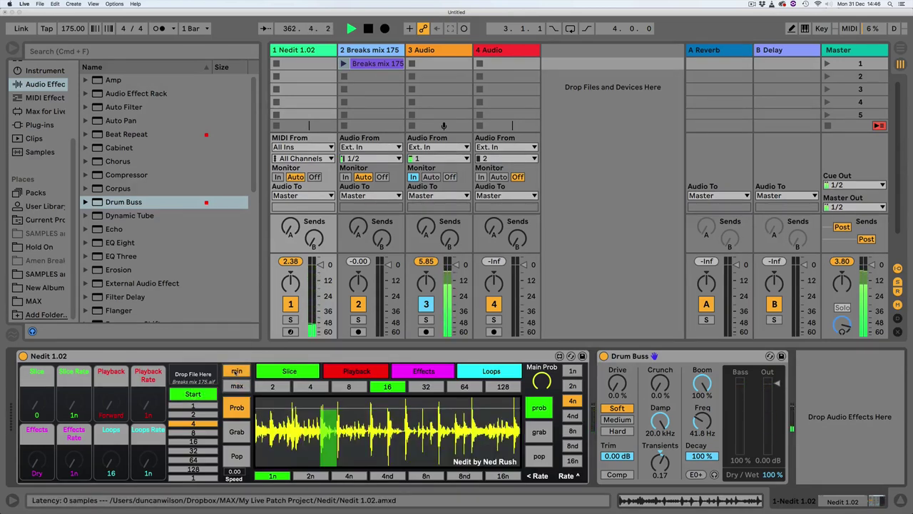
pyautogui.click(355, 372)
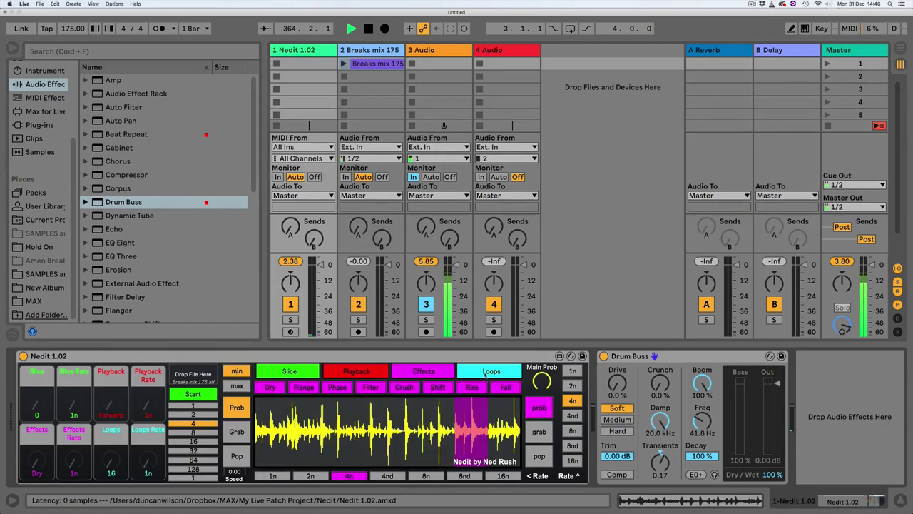
pyautogui.click(273, 372)
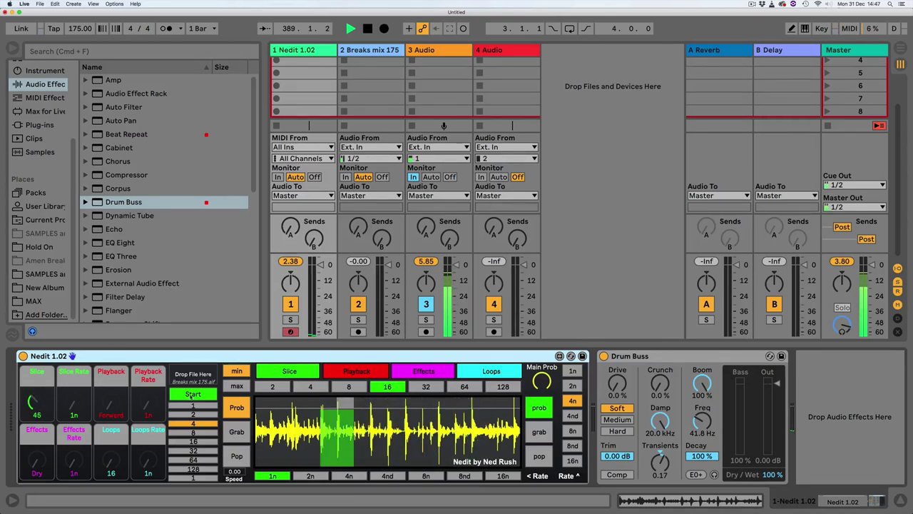
# Start Nedit chopping, shorten the slice rate from 1n to 8n, and restart chopping on Slice.
pyautogui.click(192, 395)
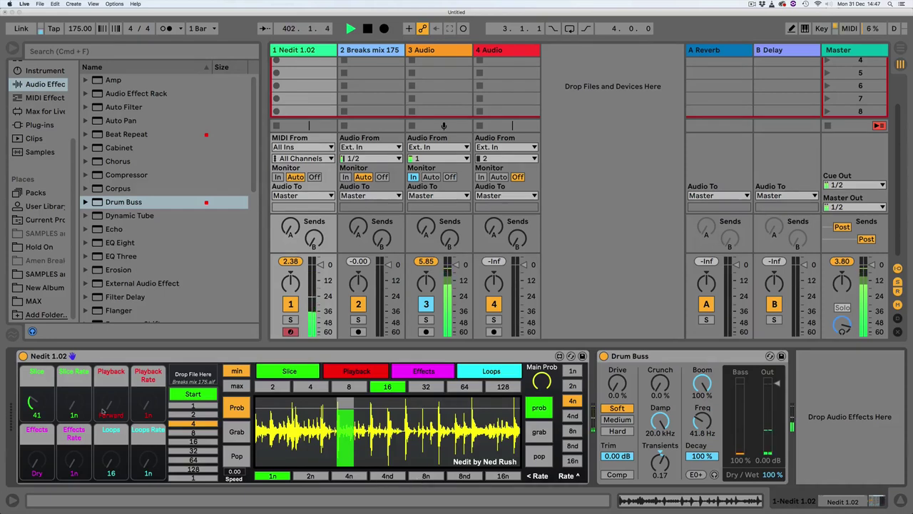
pyautogui.moveTo(497, 476); pyautogui.dragTo(407, 483)
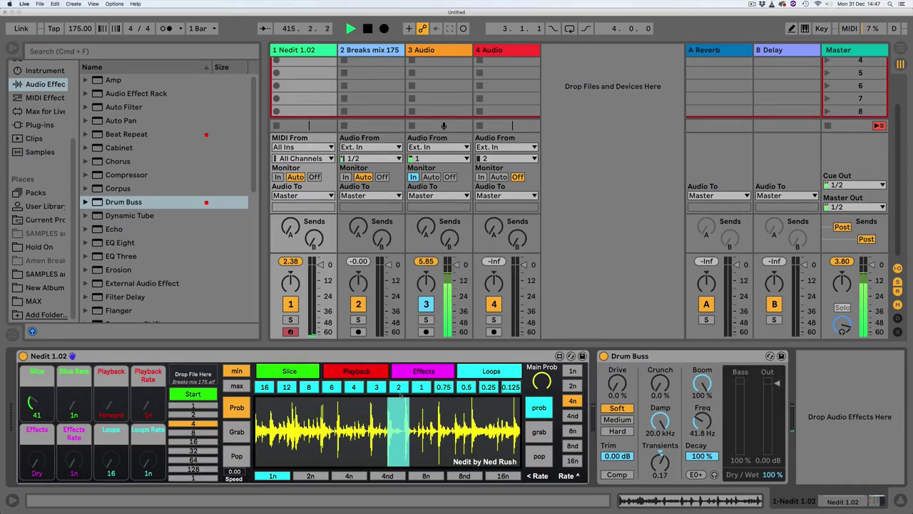
pyautogui.click(290, 371)
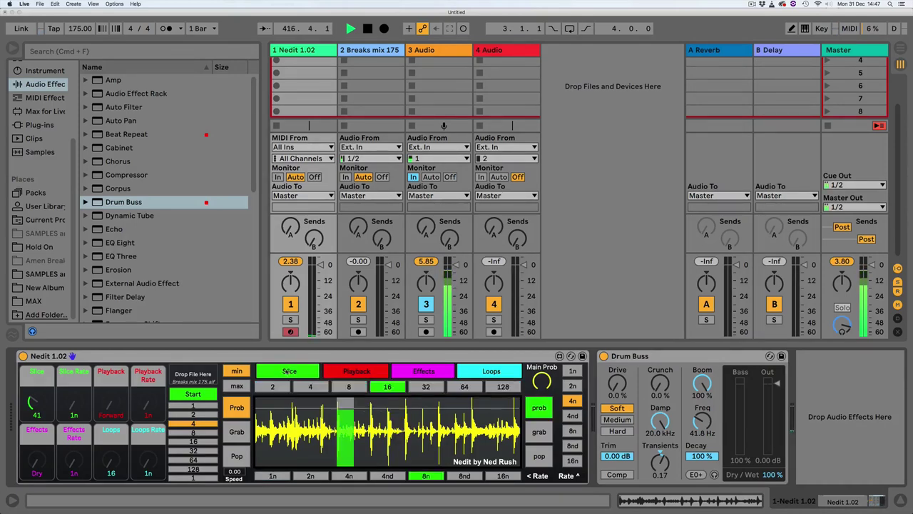
pyautogui.click(187, 394)
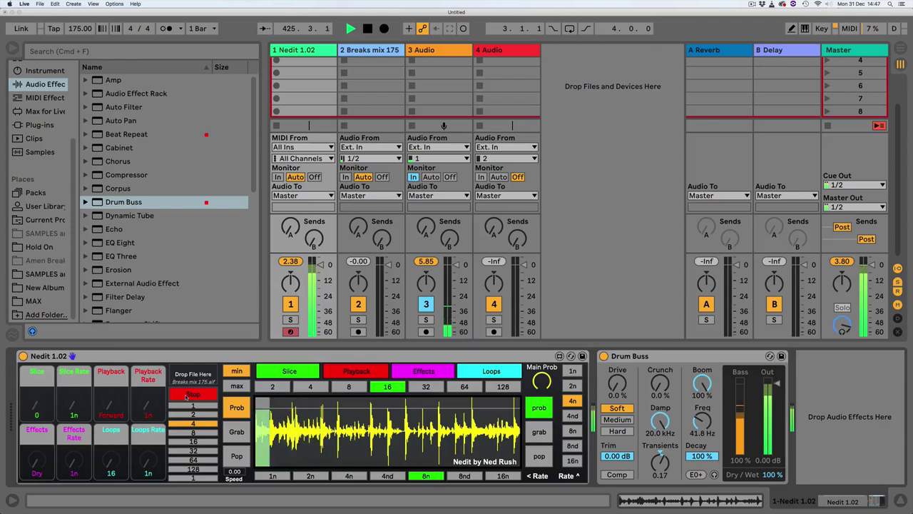
# Stop Nedit's chopping, view its playback direction options, and start chopping again.
pyautogui.click(188, 394)
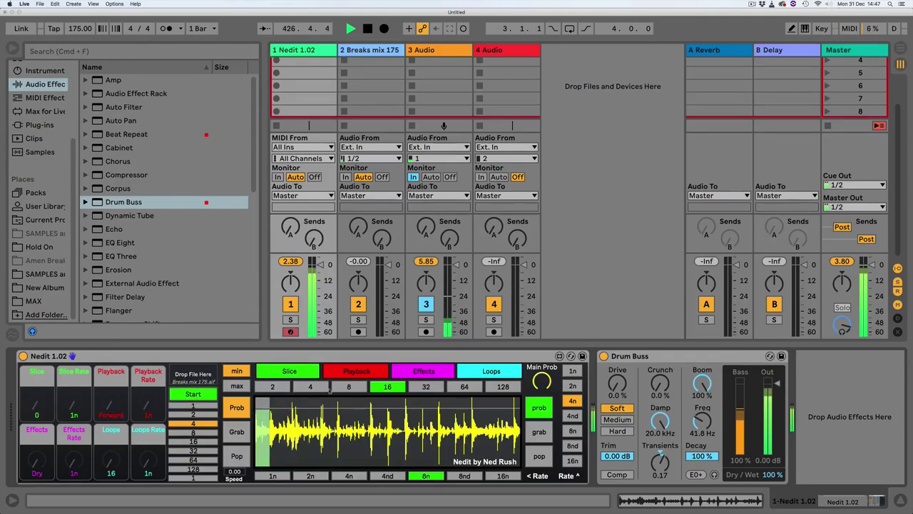
pyautogui.click(352, 371)
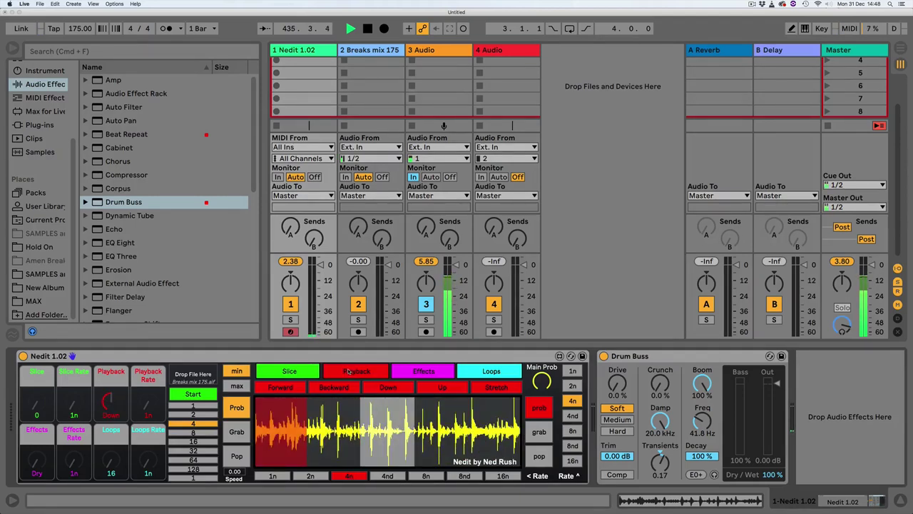
pyautogui.click(194, 394)
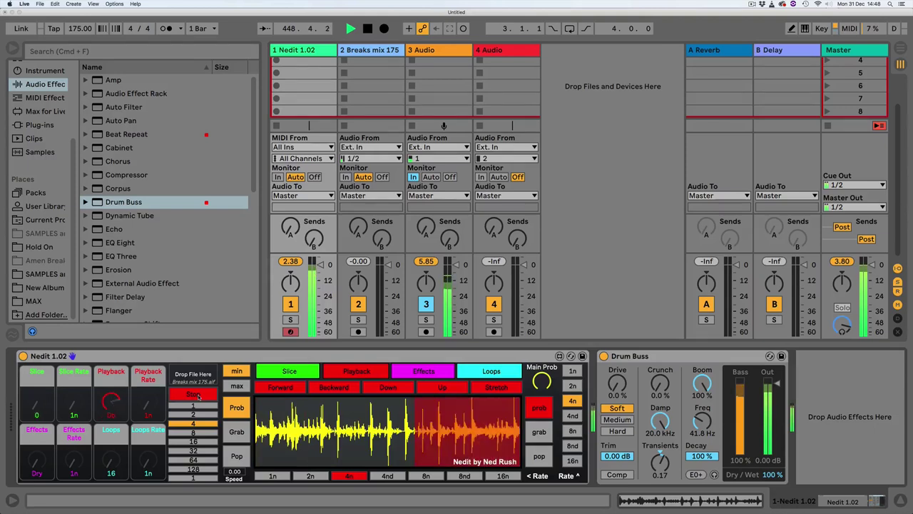
# Stop Nedit, show its Effects options, and restart chopping with Filter, Fall and Shift effects.
pyautogui.click(198, 395)
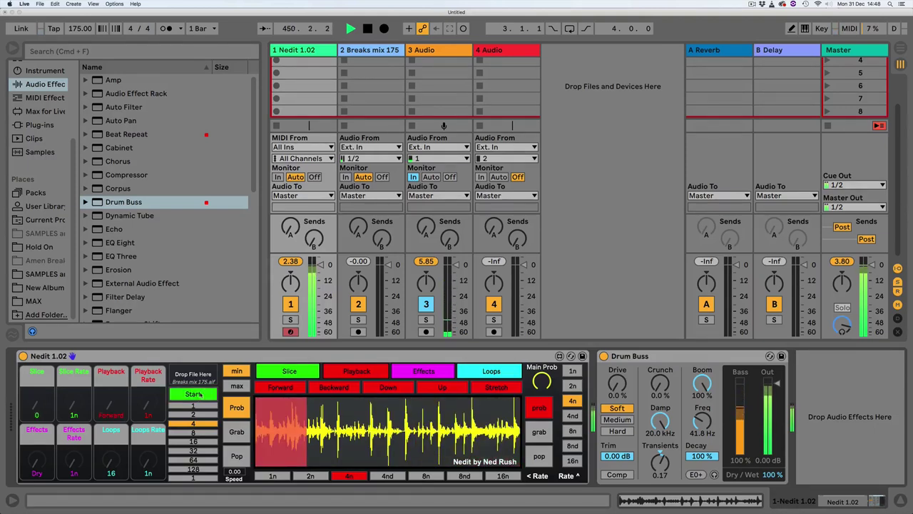
pyautogui.click(420, 372)
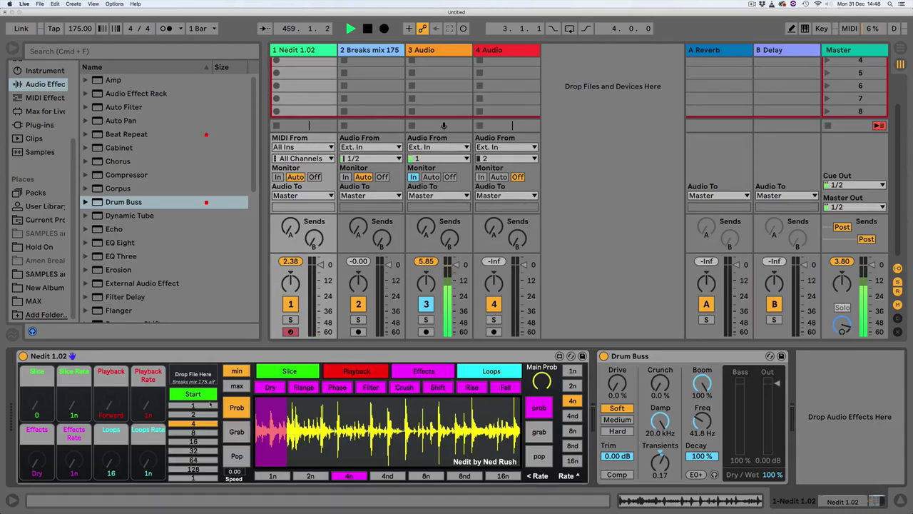
pyautogui.click(193, 395)
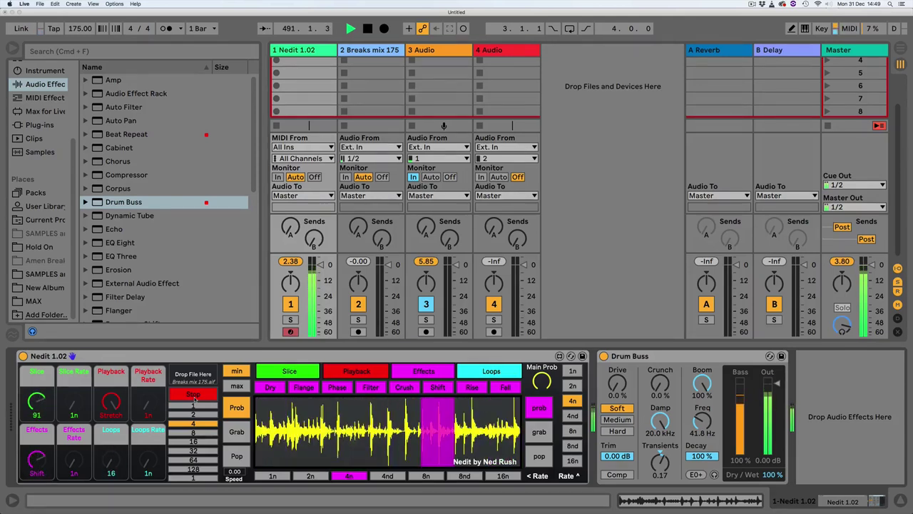
# Stop Nedit's live chopping of the drum break with the red Stop button.
pyautogui.click(193, 395)
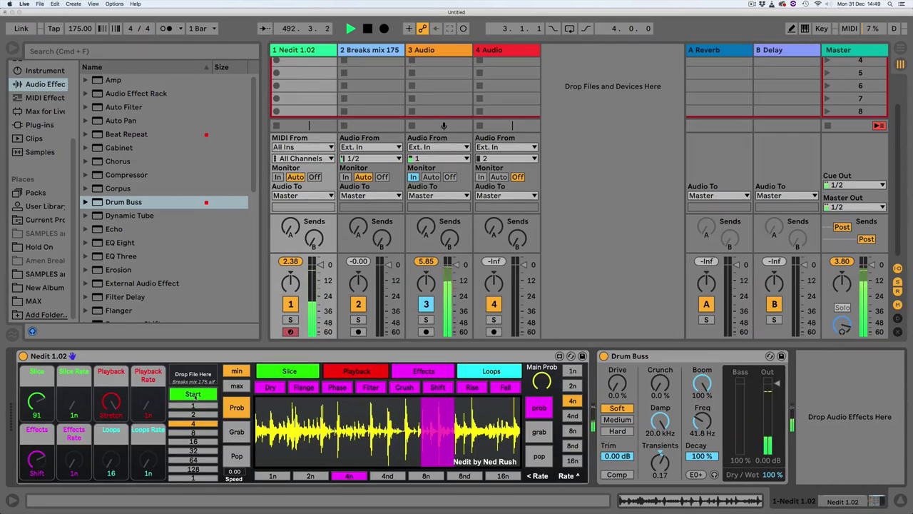